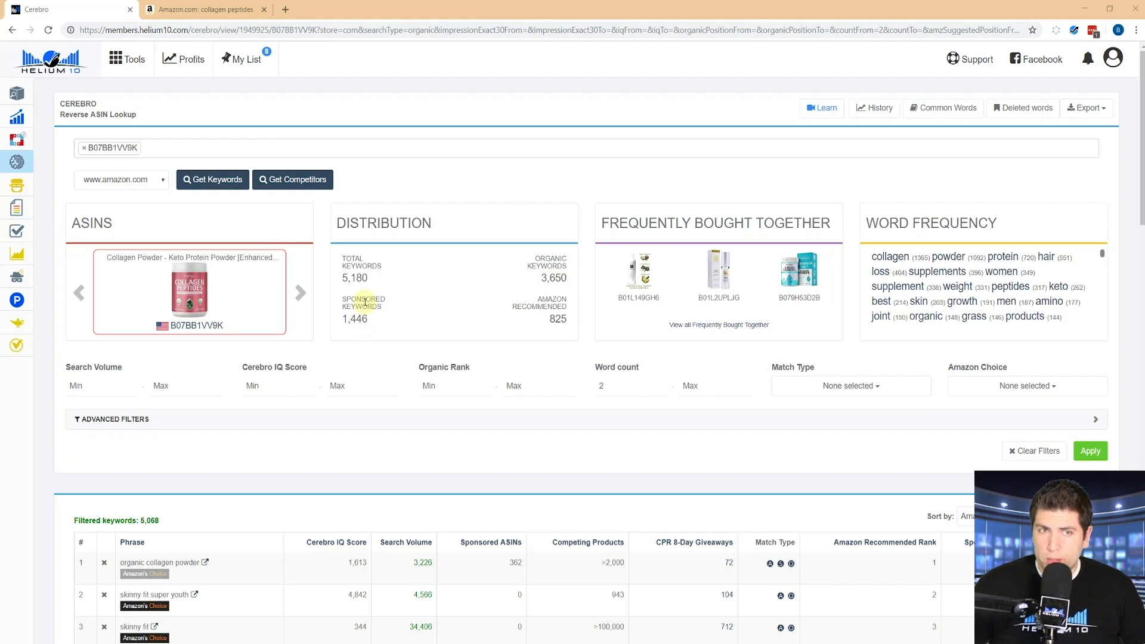
Step: Examine the Amazon Recommended and Organic Keywords counts in the Distribution summary
scroll(365, 307, "down", 1)
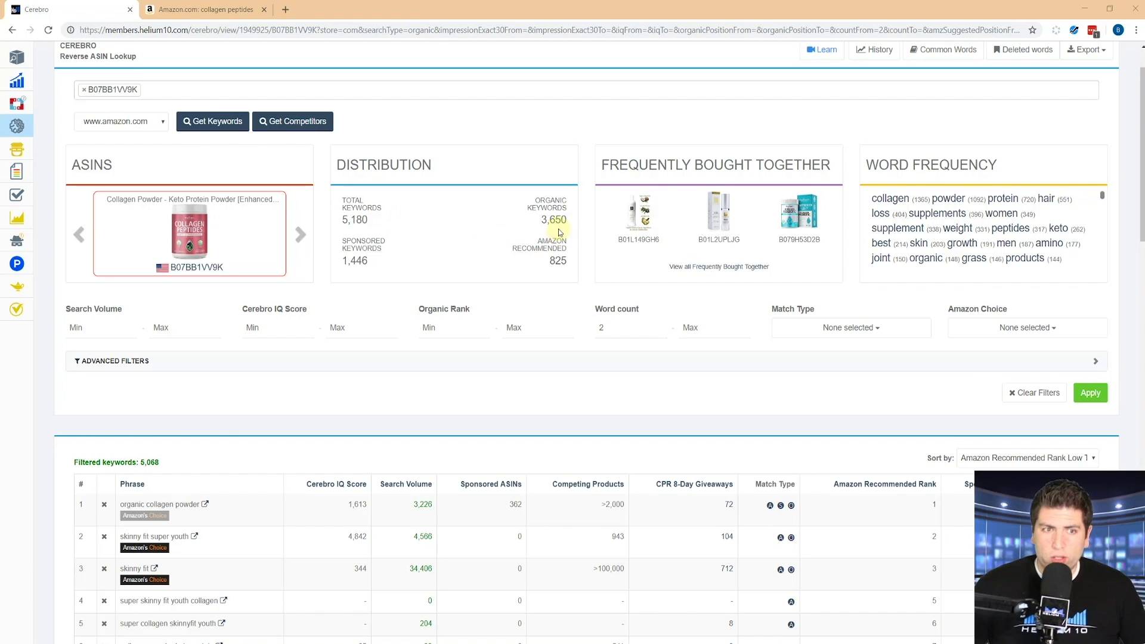
left_click_drag(535, 241, 570, 262)
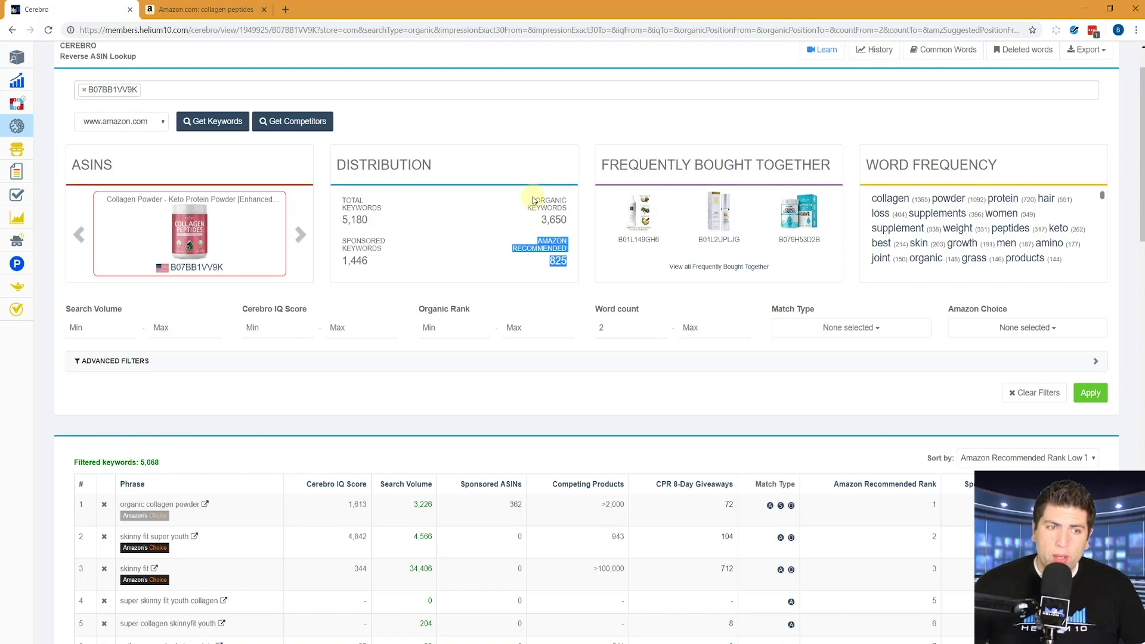
left_click_drag(532, 199, 564, 220)
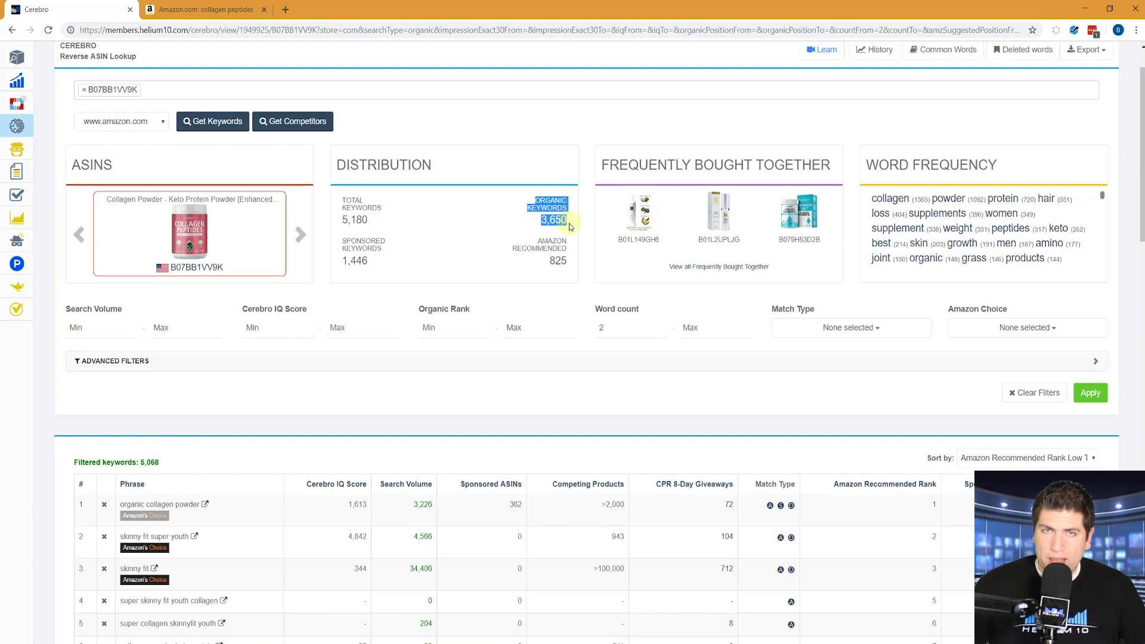
left_click(535, 198)
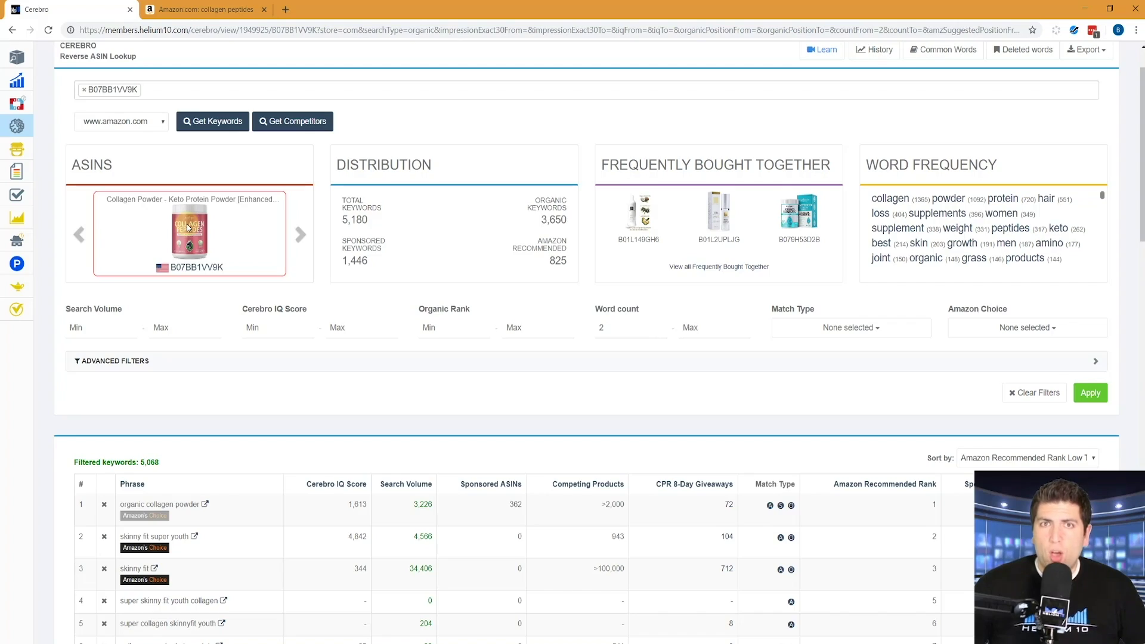
Step: Switch to the Amazon collagen peptides search results and look through the competing product listings
left_click(202, 9)
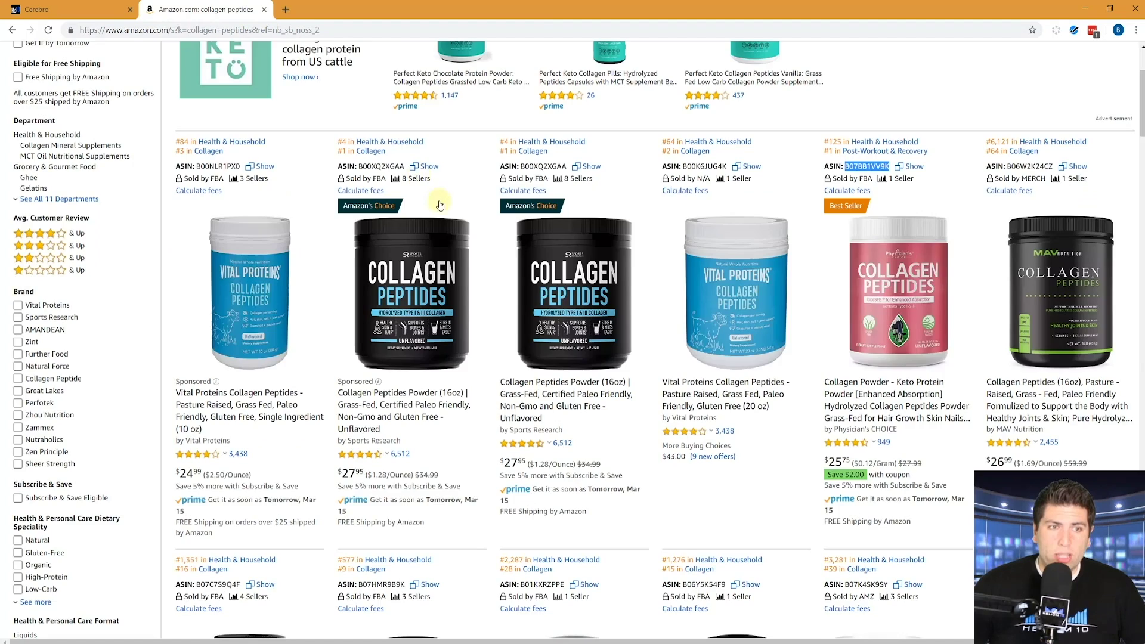
scroll(437, 191, "up", 3)
scroll(439, 169, "down", 5)
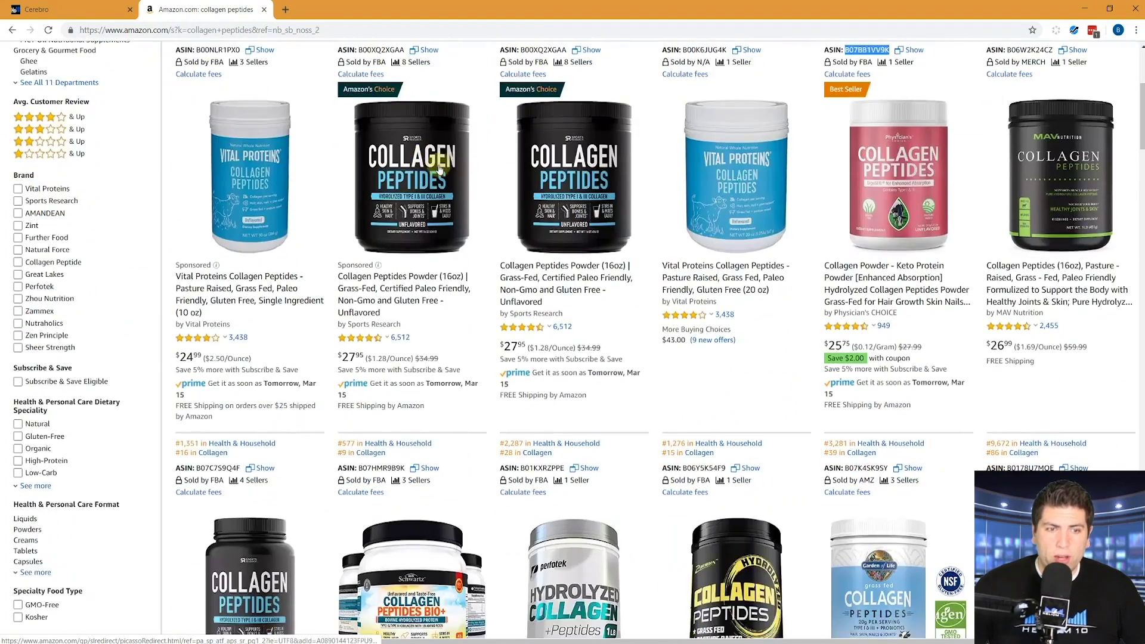
scroll(506, 180, "up", 2)
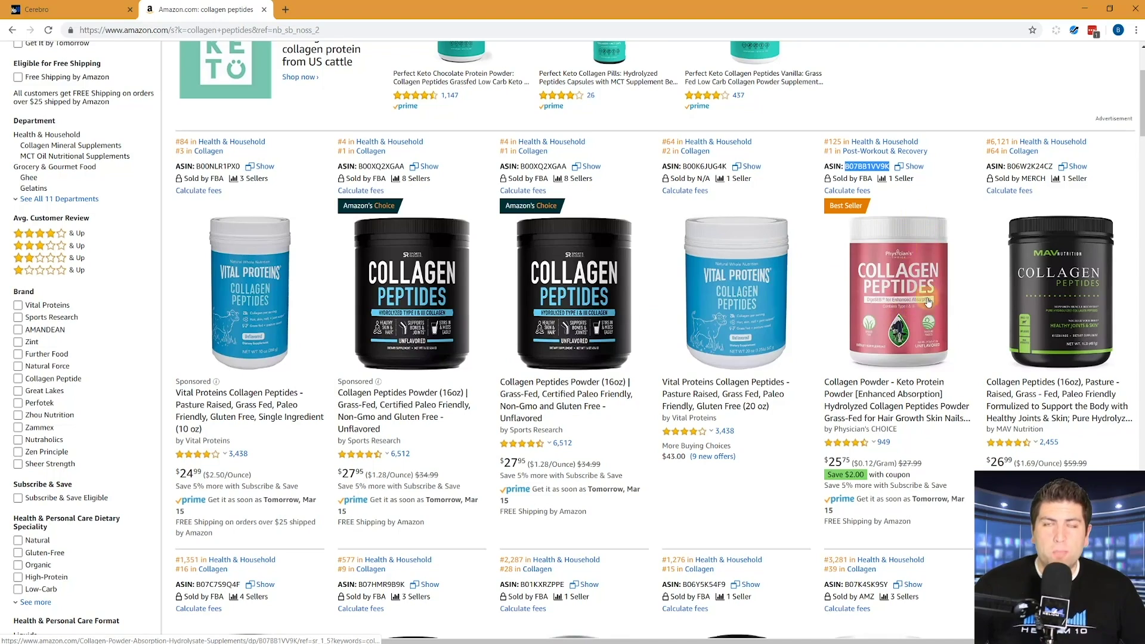
scroll(906, 268, "down", 5)
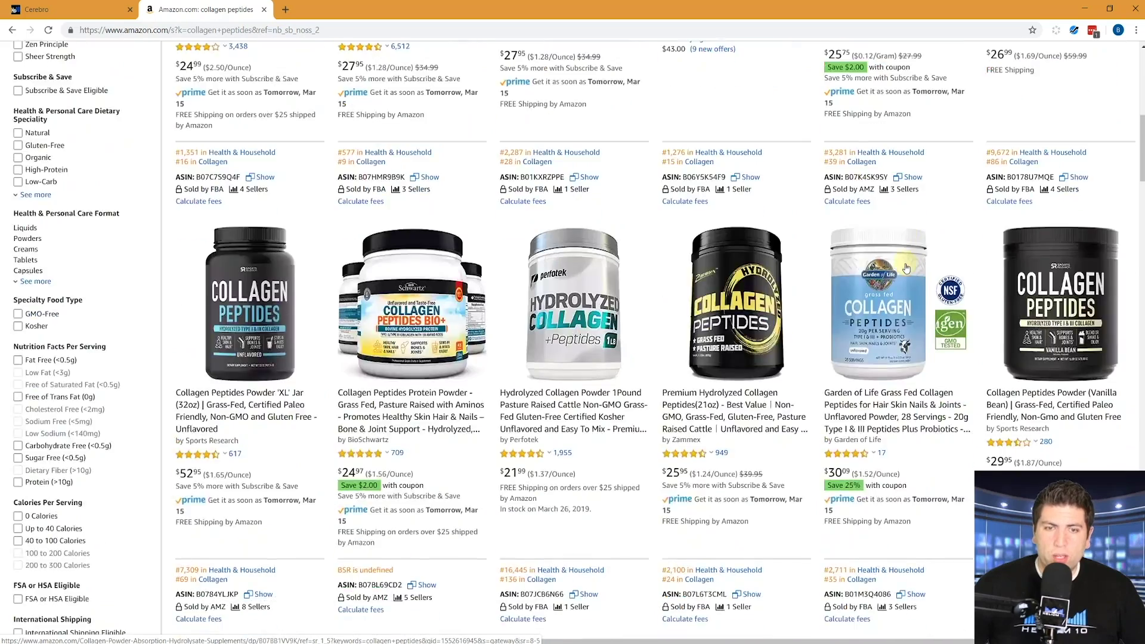
scroll(906, 268, "down", 6)
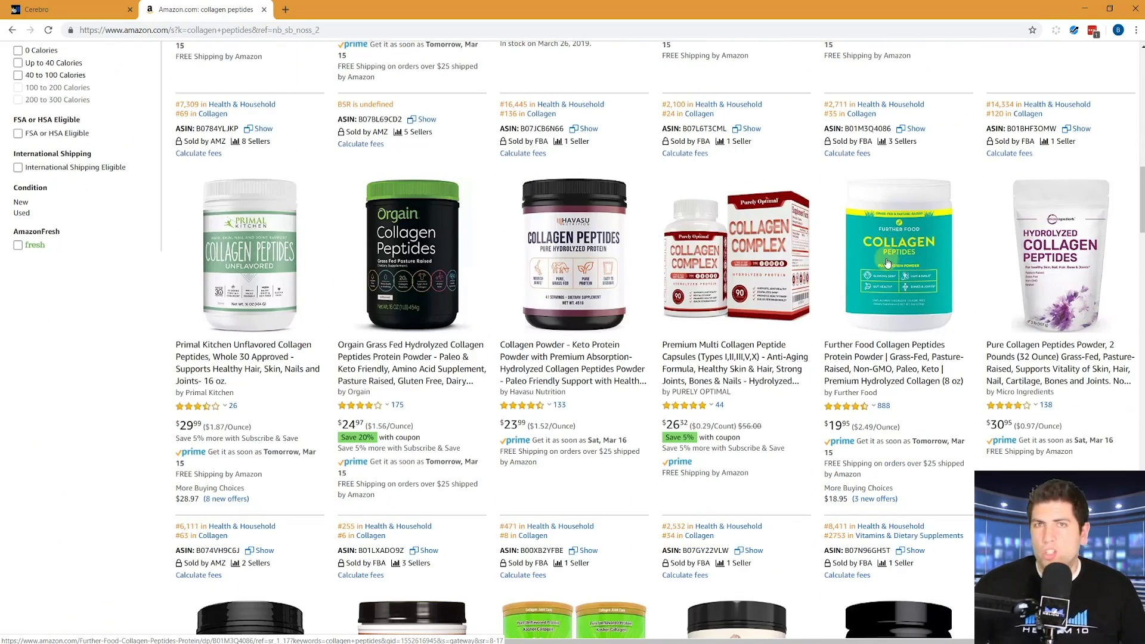
Step: Return to Cerebro and check the organic keyword count, the phrase "organic collagen powder" and the explanation of the Cerebro IQ Score
left_click(87, 11)
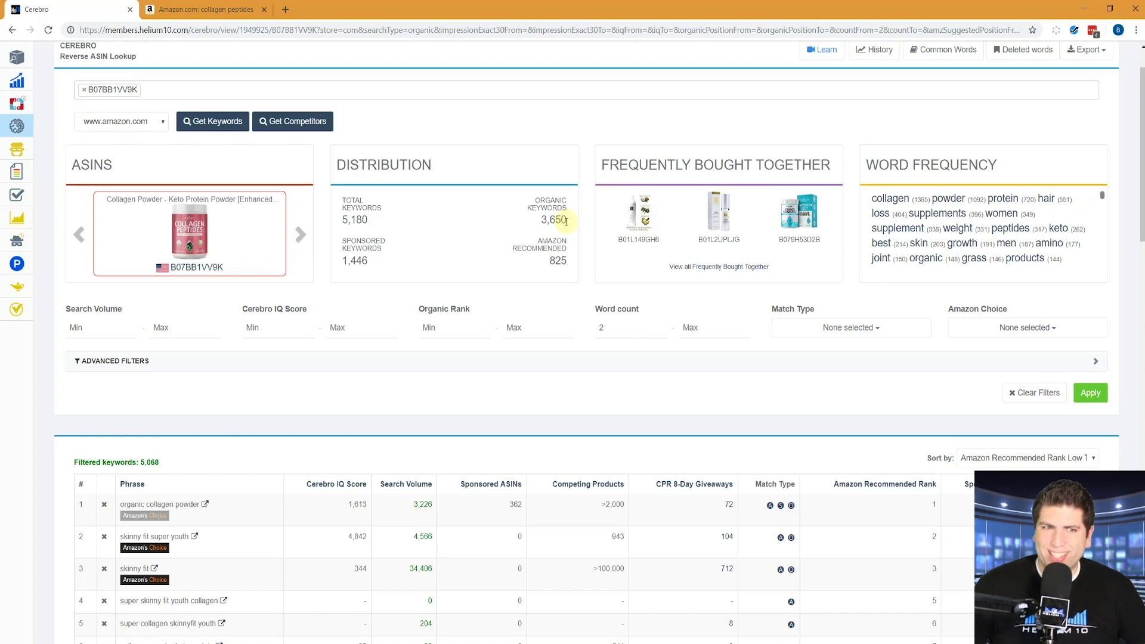
left_click_drag(567, 222, 543, 221)
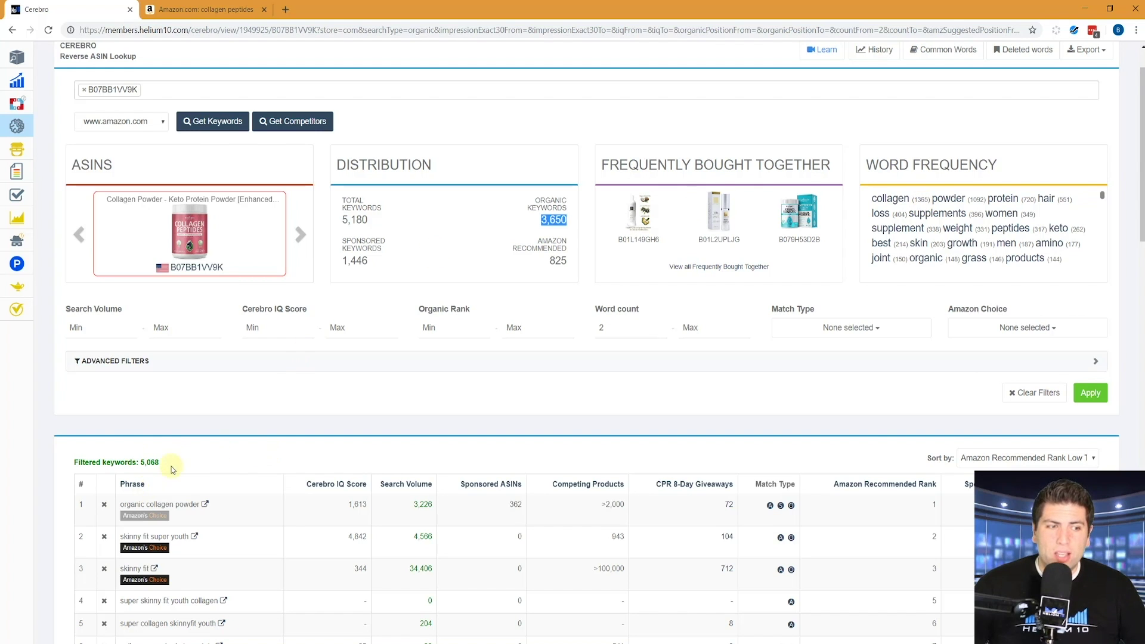
left_click_drag(120, 503, 202, 505)
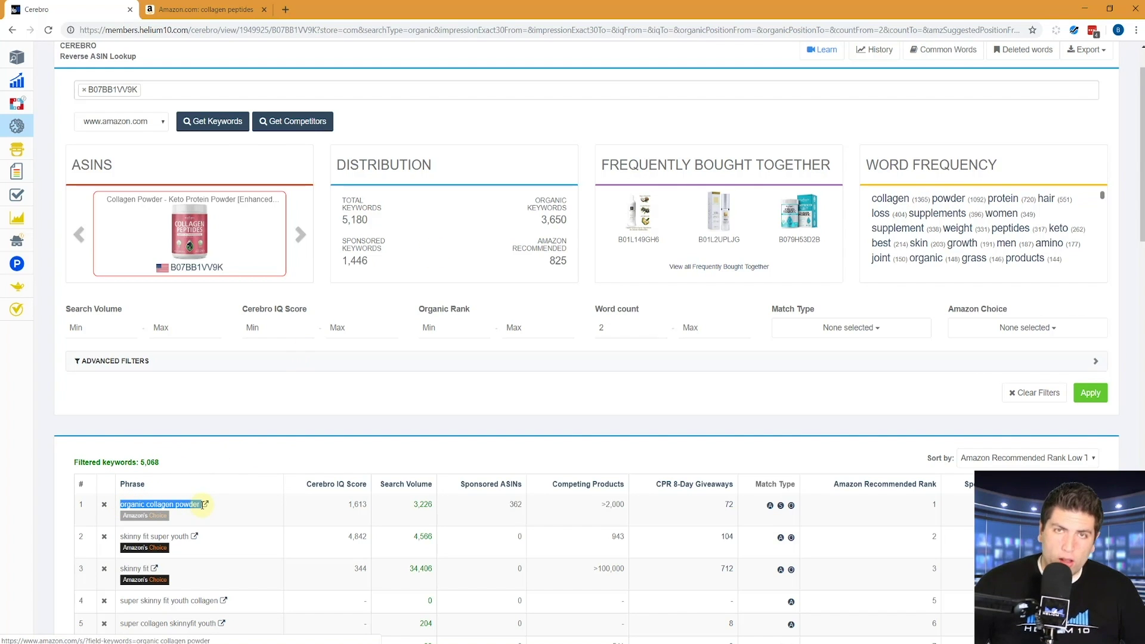
double_click(160, 504)
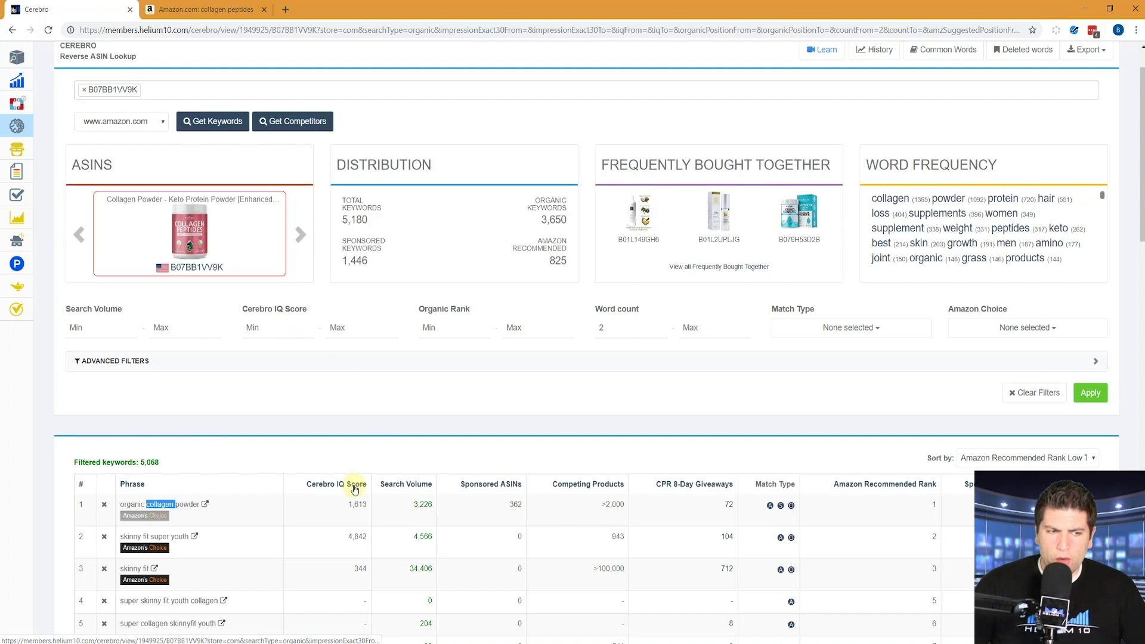
mouse_move(354, 489)
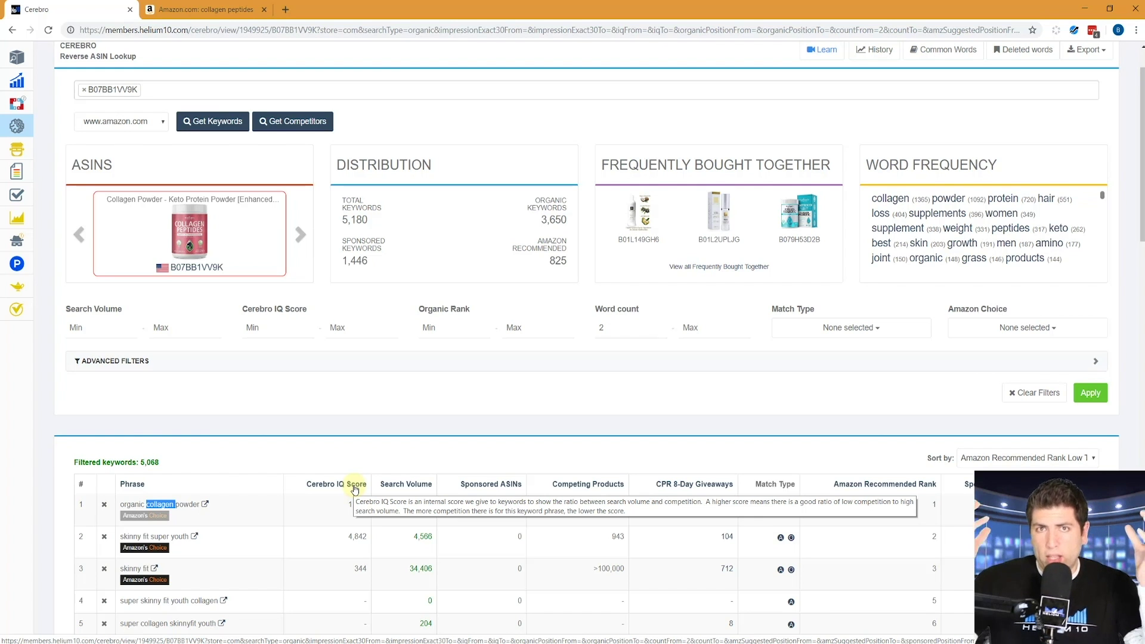
Step: Look down the keyword table for a high Cerebro IQ Score and inspect the score of "collagen powder grass fed"
scroll(502, 452, "down", 1)
scroll(502, 452, "down", 4)
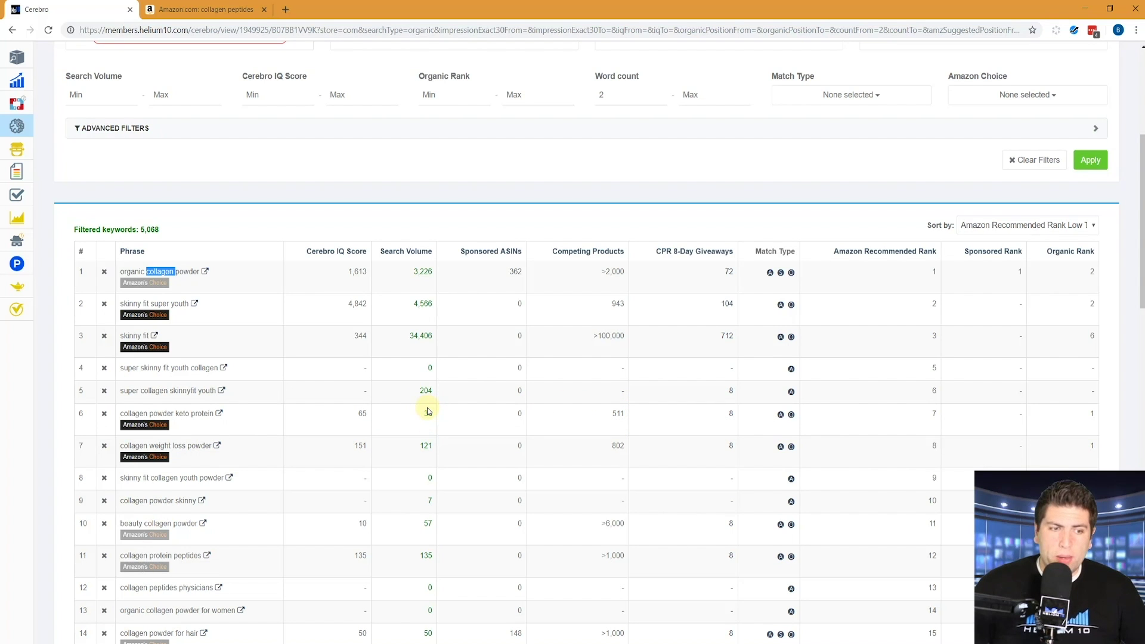
scroll(427, 412, "down", 9)
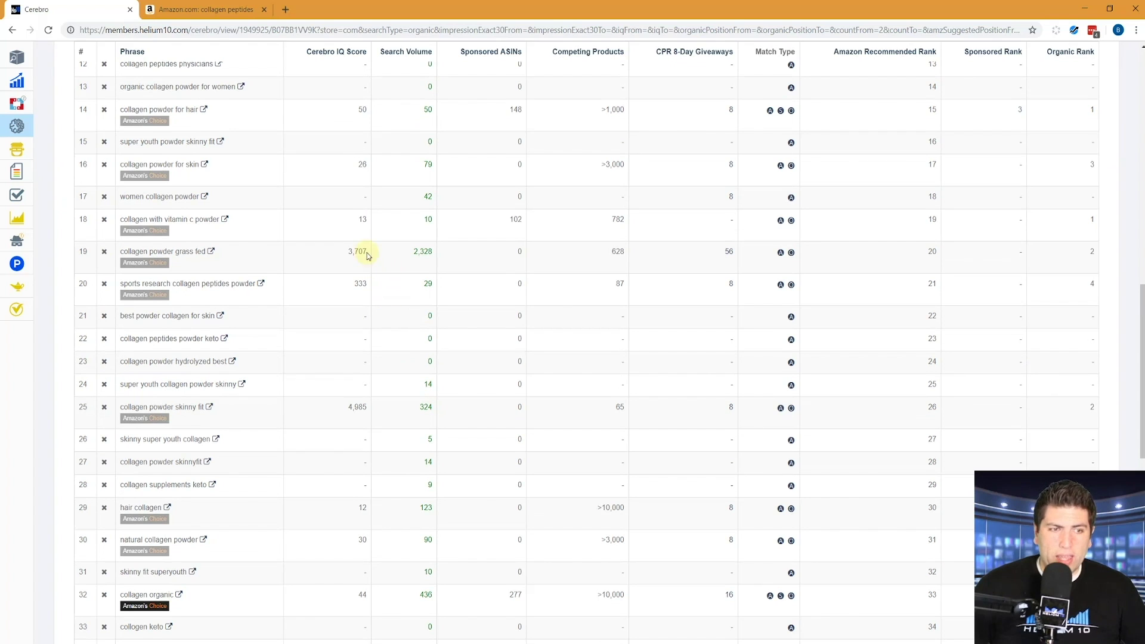
left_click_drag(347, 252, 364, 252)
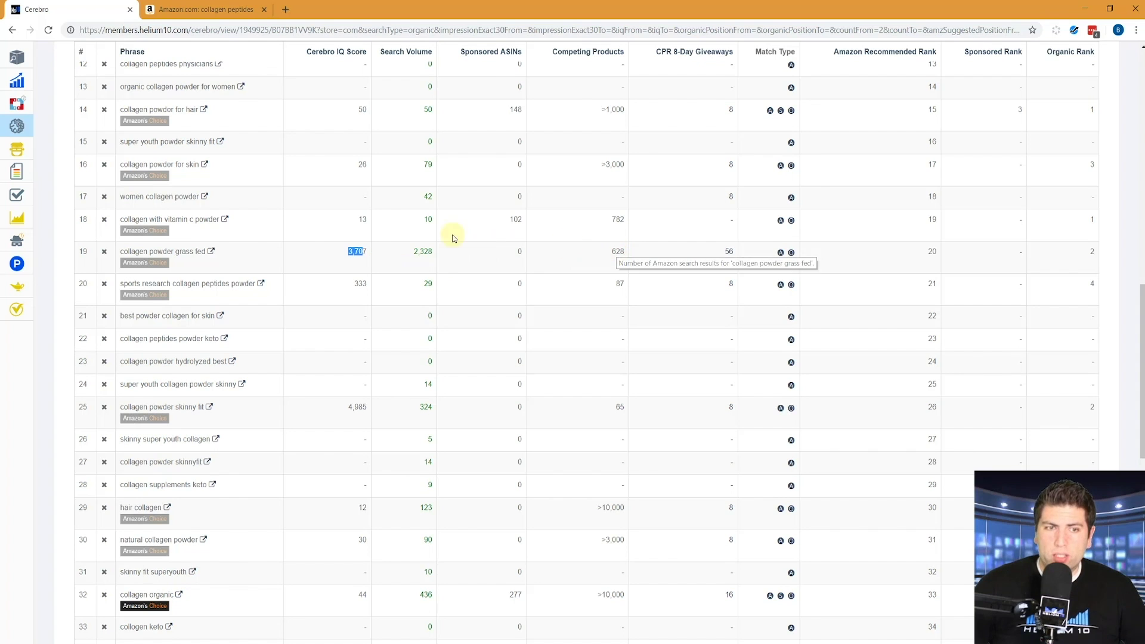
Step: Enter an Organic Rank filter range from 1 to 25
scroll(457, 314, "up", 7)
scroll(456, 314, "up", 5)
scroll(416, 401, "down", 2)
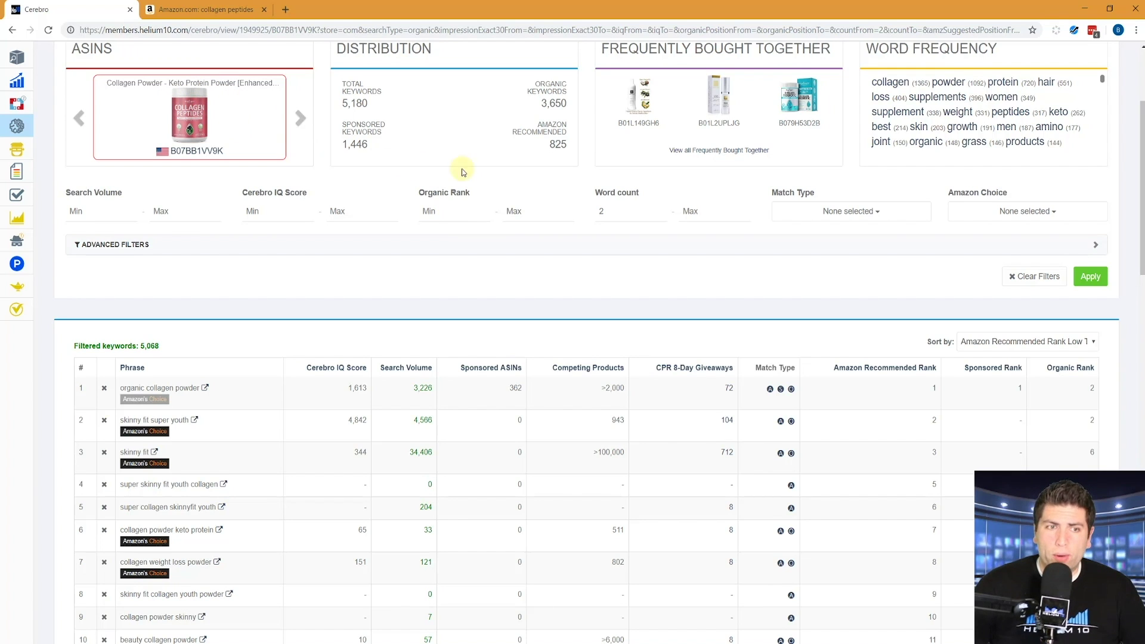
left_click(447, 213)
left_click(539, 211)
type("25")
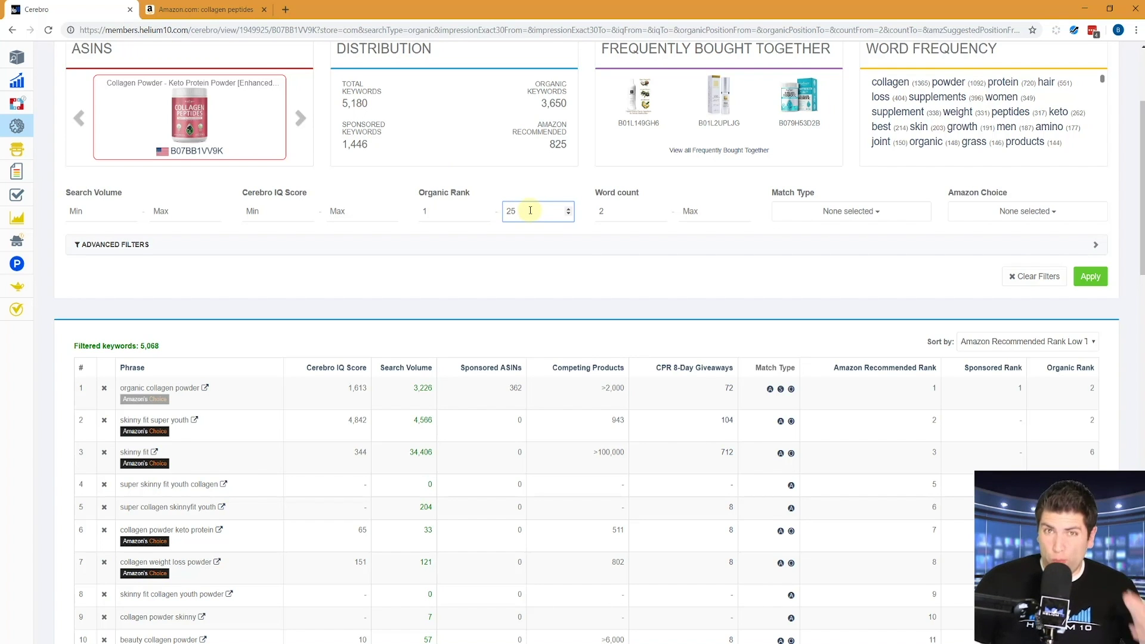
Step: Clear both the maximum and minimum of the Organic Rank filter
left_click_drag(532, 212, 499, 216)
key("BackSpace")
left_click(444, 212)
key("BackSpace")
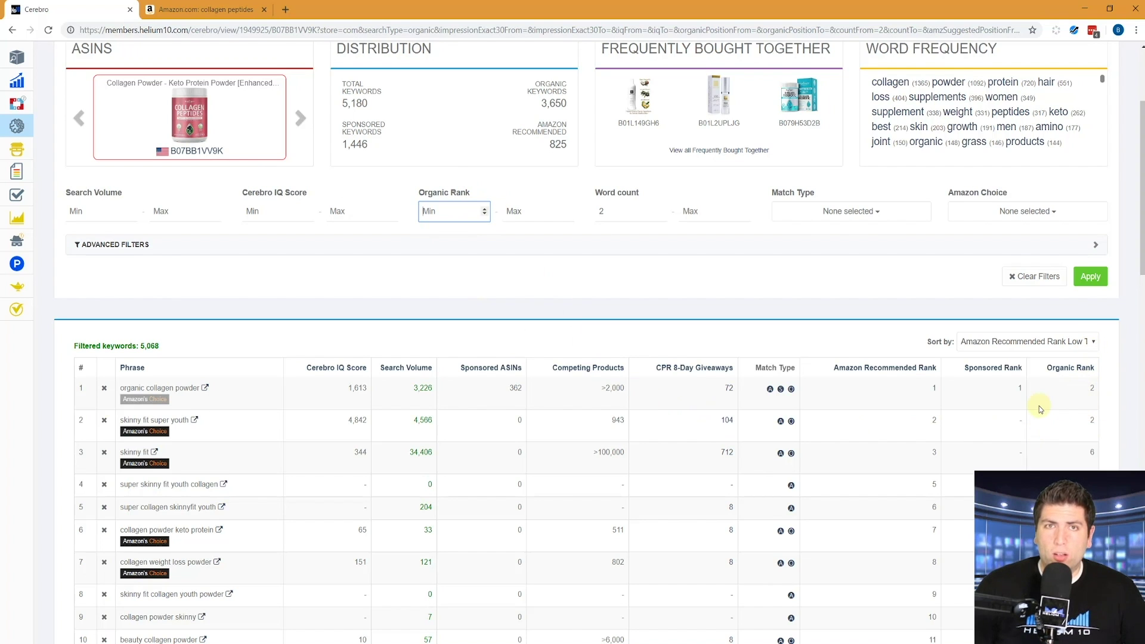
Step: Check how recent the Organic Rank values are for several phrases in the keyword table
mouse_move(1092, 390)
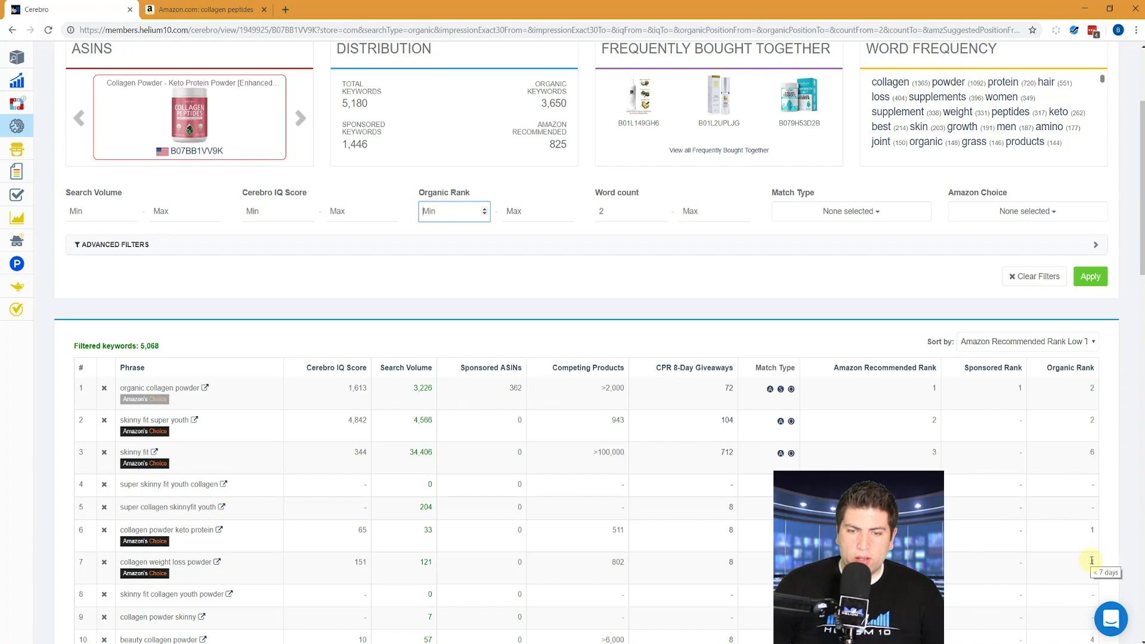
scroll(1090, 536, "down", 3)
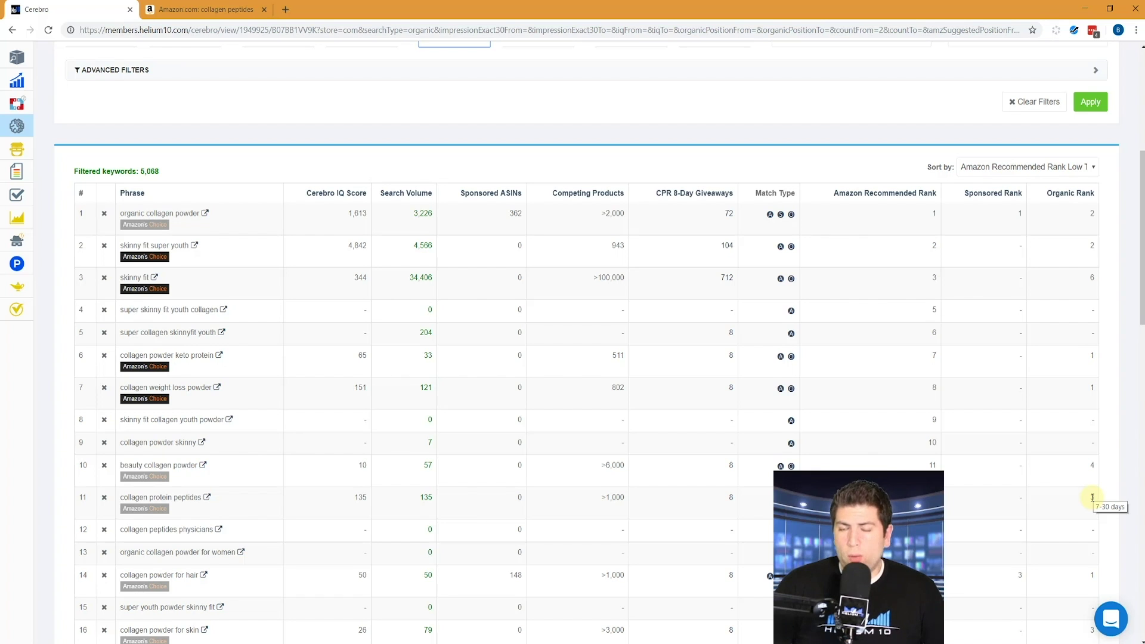
scroll(1092, 496, "up", 6)
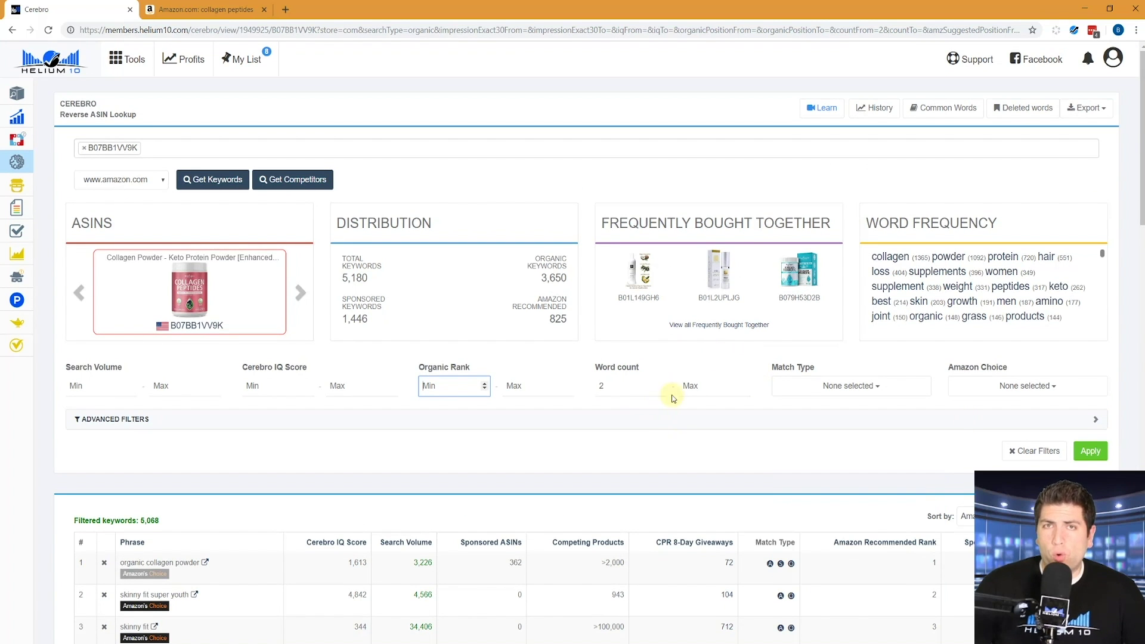
Step: Review the Word count minimum, the Match Type filter options and the match type markers of the first phrase
scroll(602, 311, "down", 1)
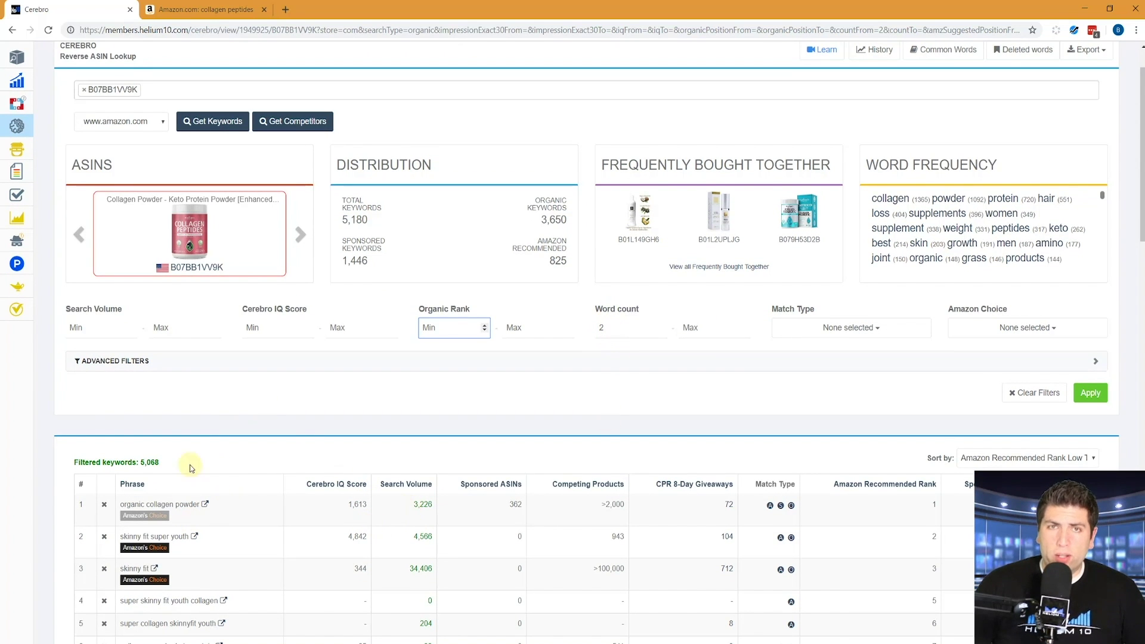
left_click(606, 328)
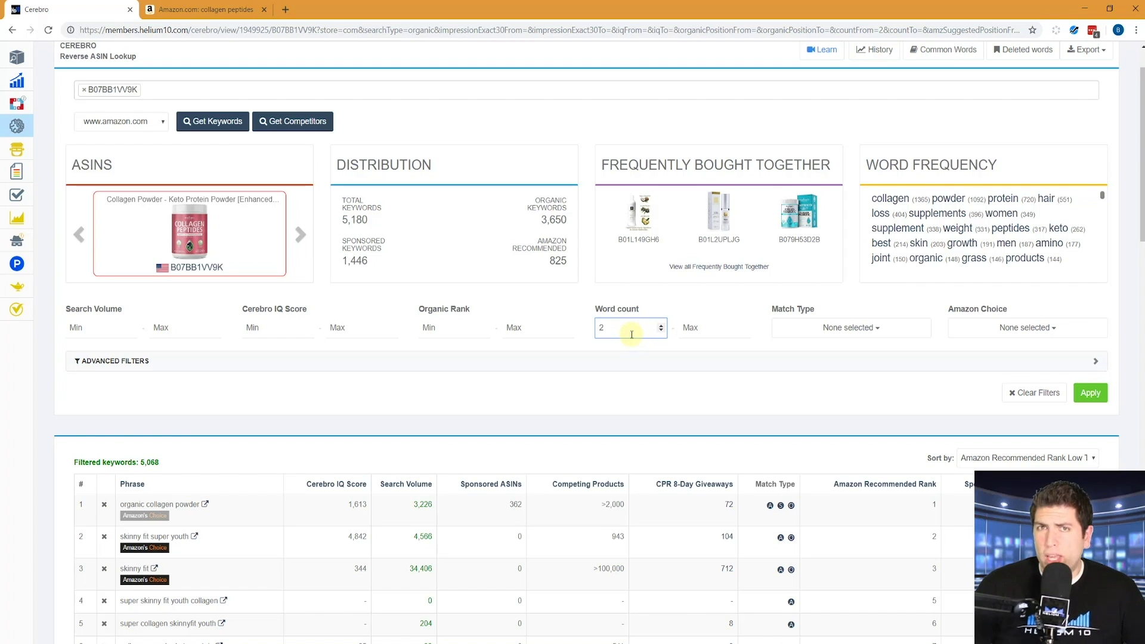
double_click(601, 327)
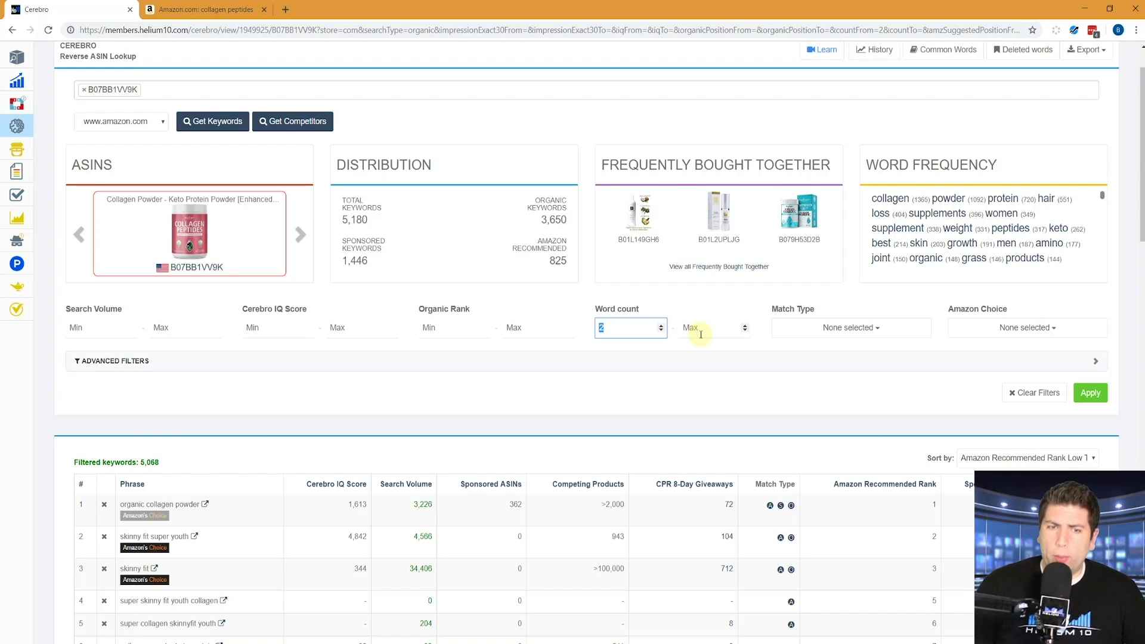
left_click(850, 328)
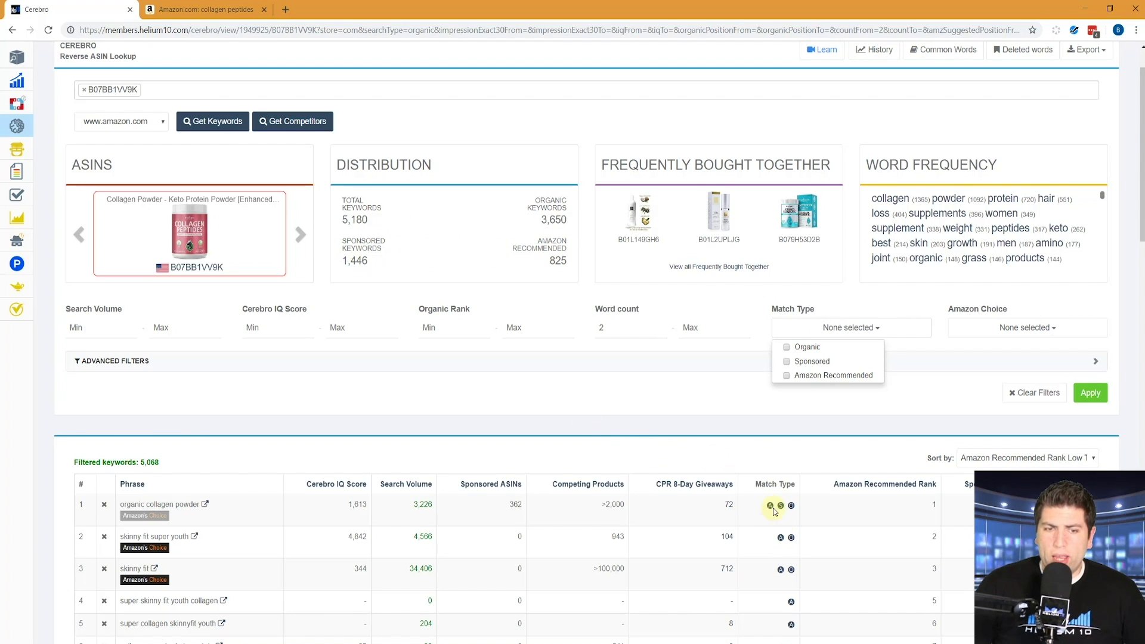
mouse_move(769, 505)
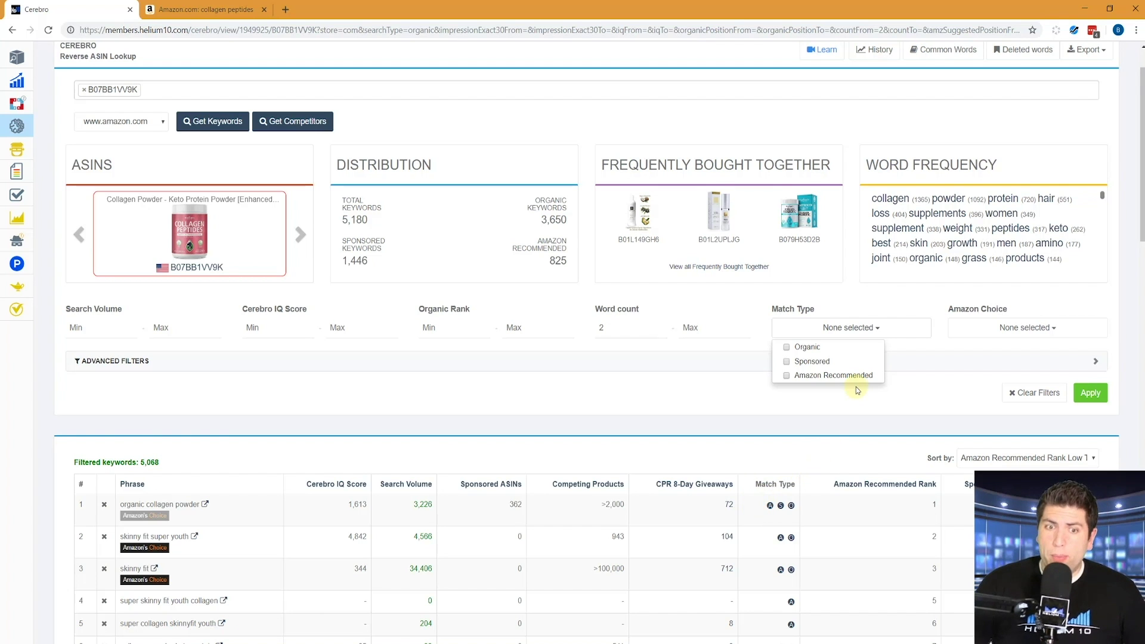
left_click(875, 400)
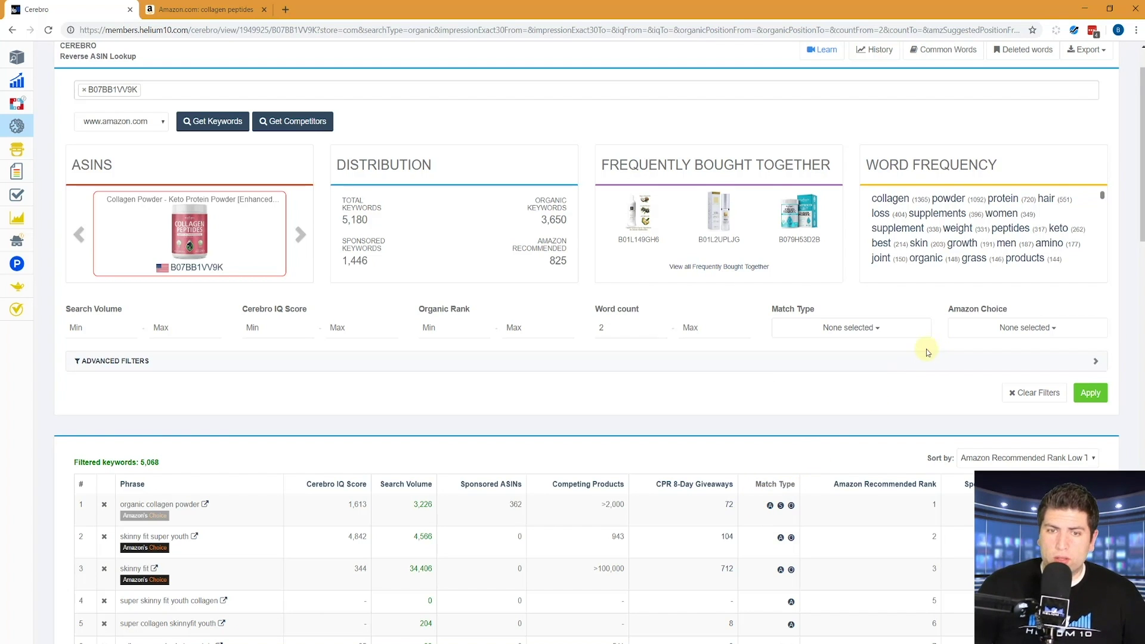
Step: View the Amazon Choice filter options and compare them with the badge on "organic collagen powder"
left_click(1022, 328)
scroll(1021, 327, "down", 1)
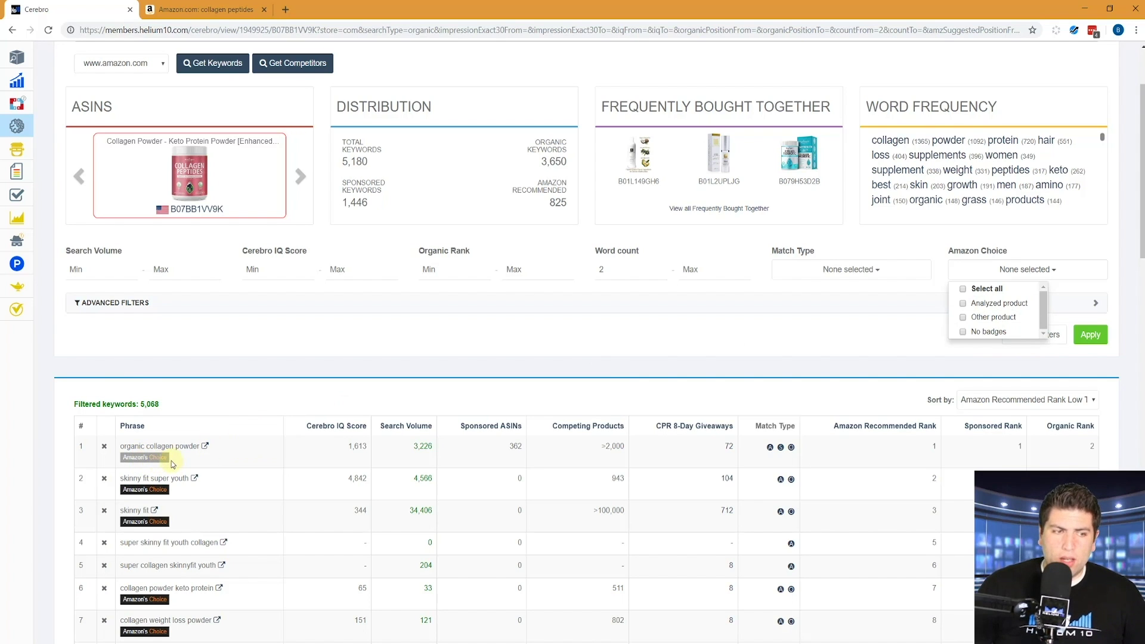
mouse_move(151, 460)
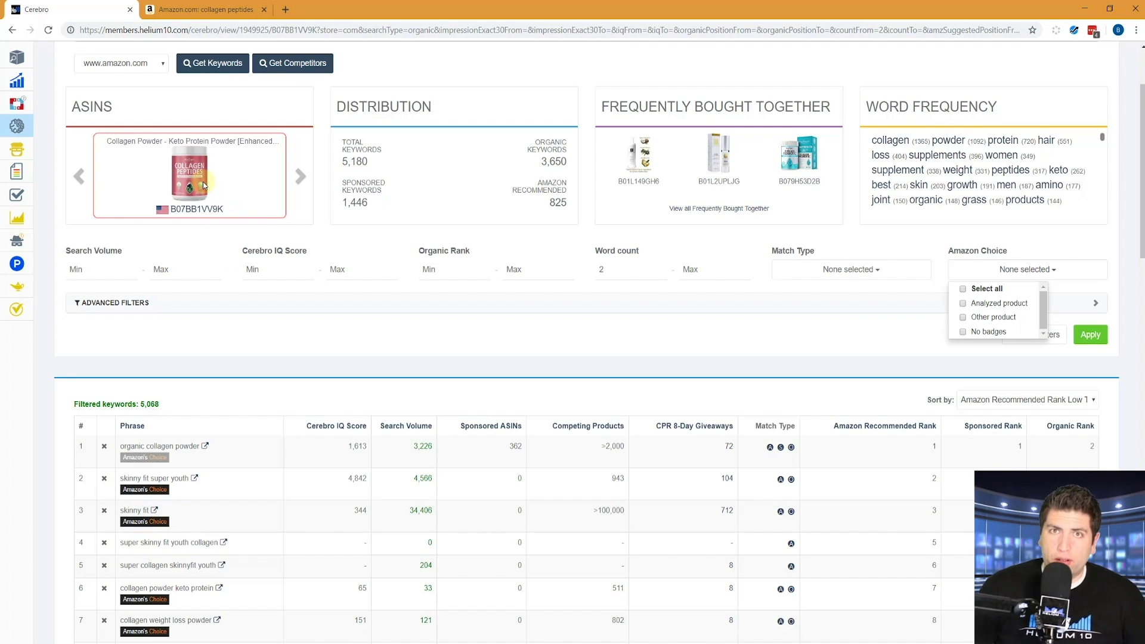
left_click(865, 330)
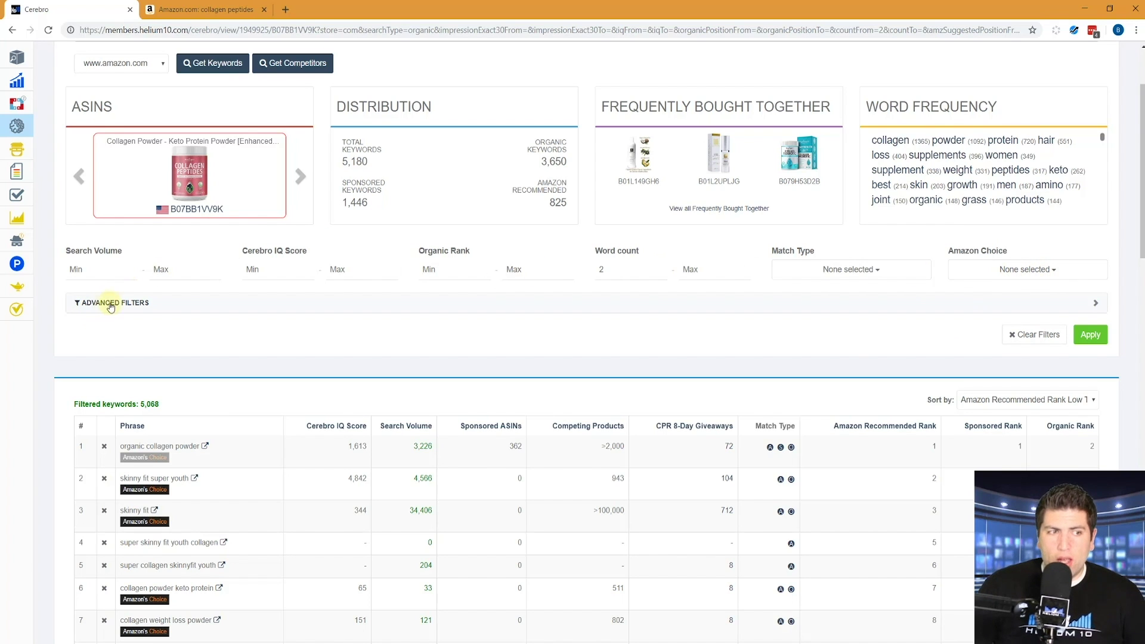
Step: Expand the Advanced Filters and check how recent the Sponsored Rank of "organic collagen powder" is
left_click(264, 304)
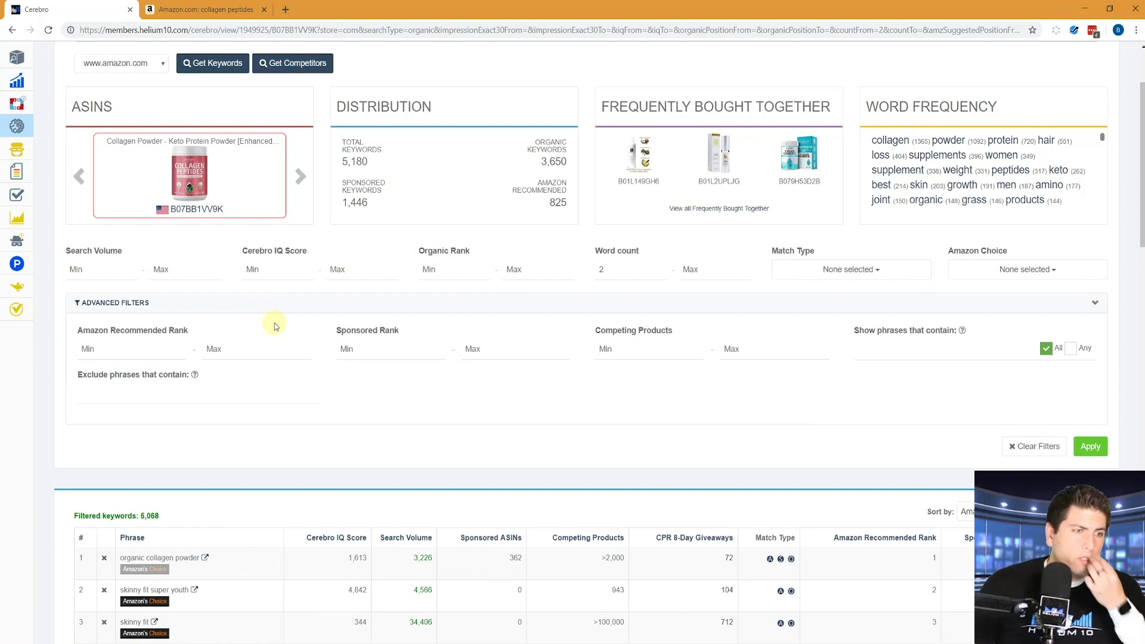
scroll(274, 324, "down", 2)
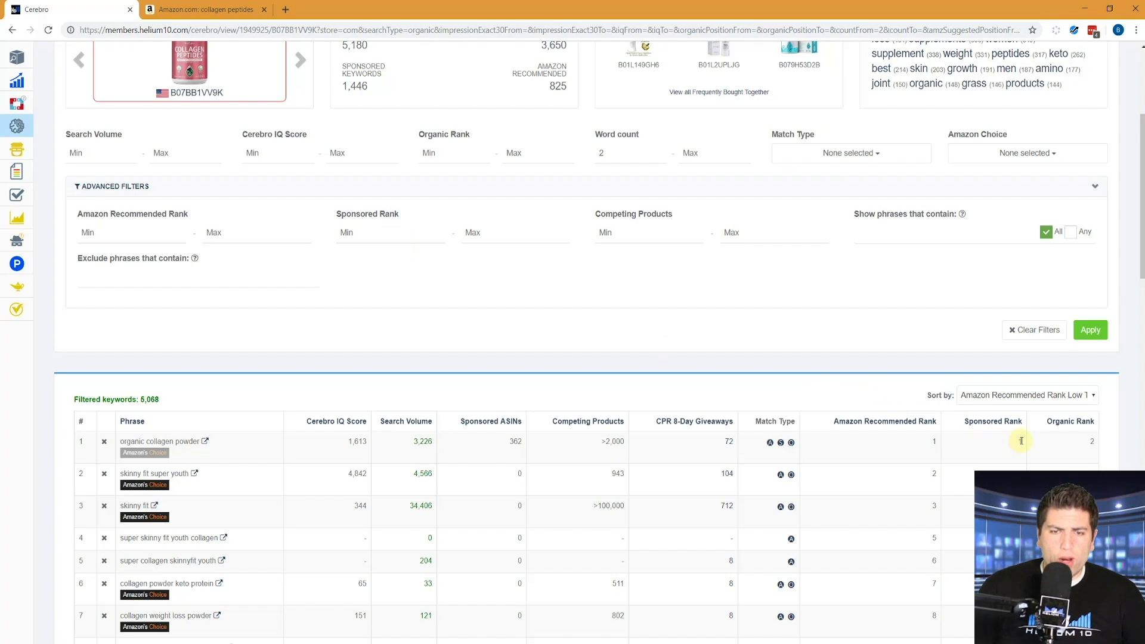
mouse_move(1021, 441)
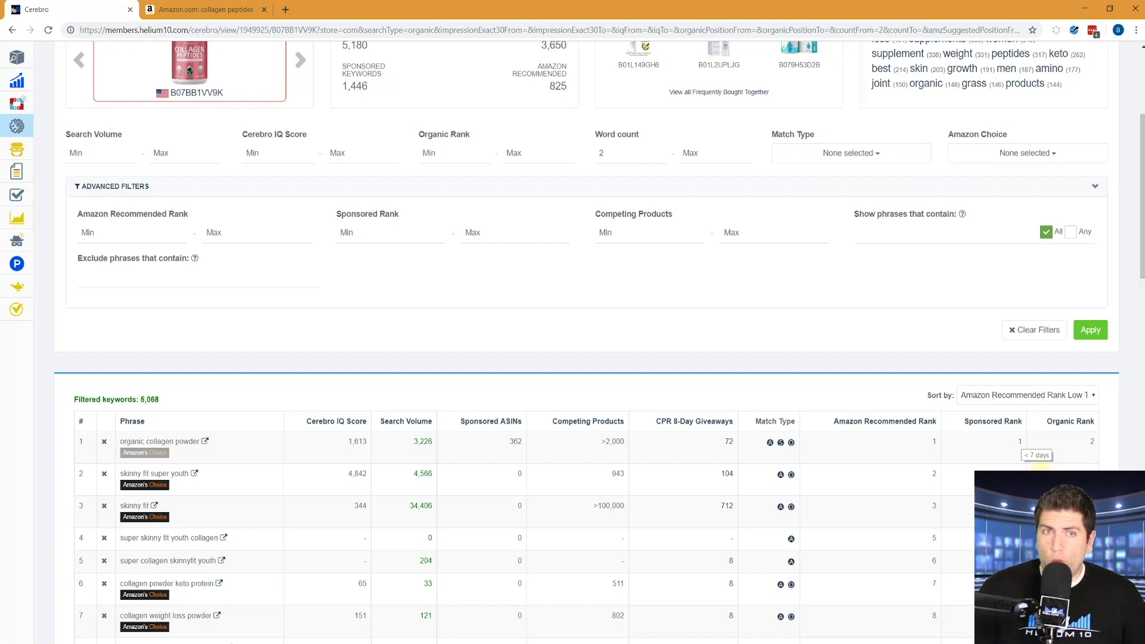
Step: Open the Amazon search results for "organic collagen powder" from the keyword table and check the sponsored listings in the first product row
left_click(204, 441)
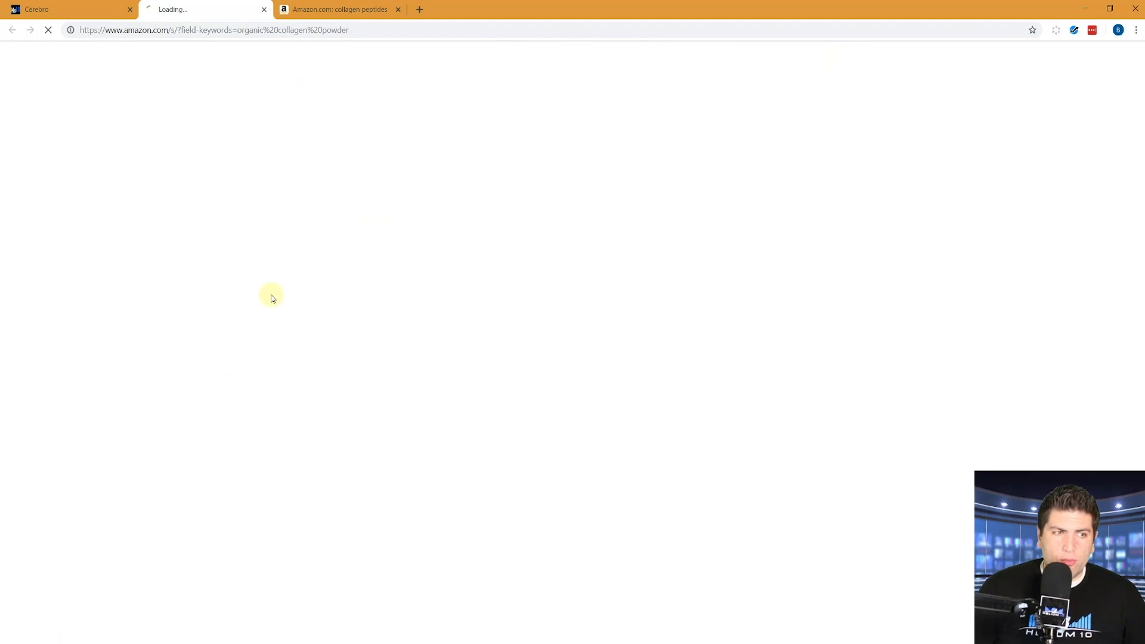
scroll(280, 285, "down", 1)
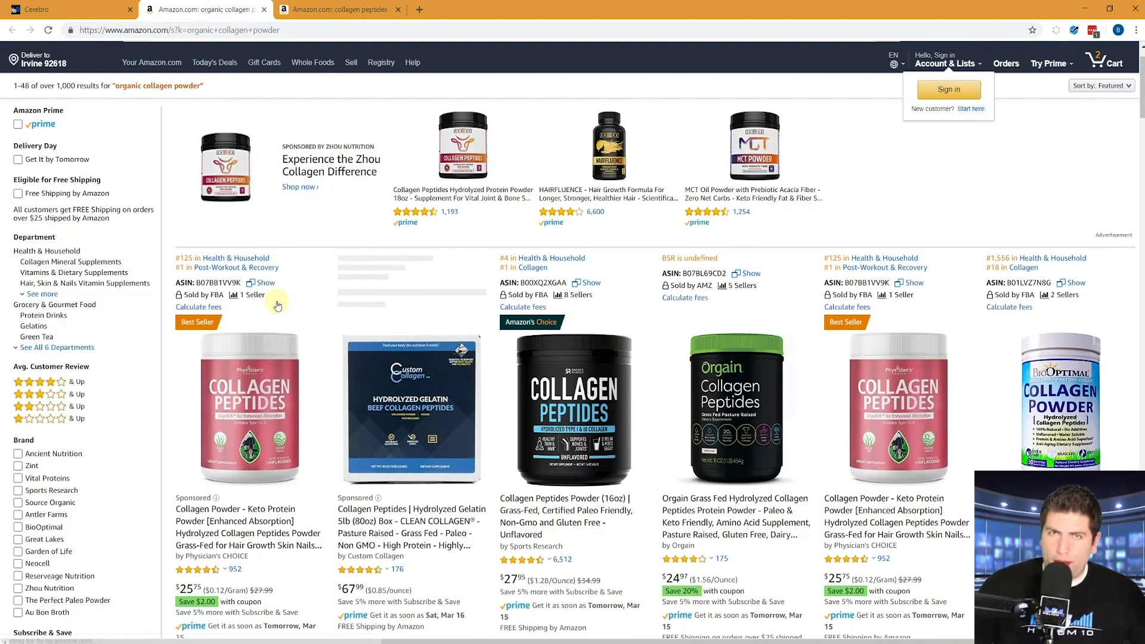
scroll(277, 306, "down", 1)
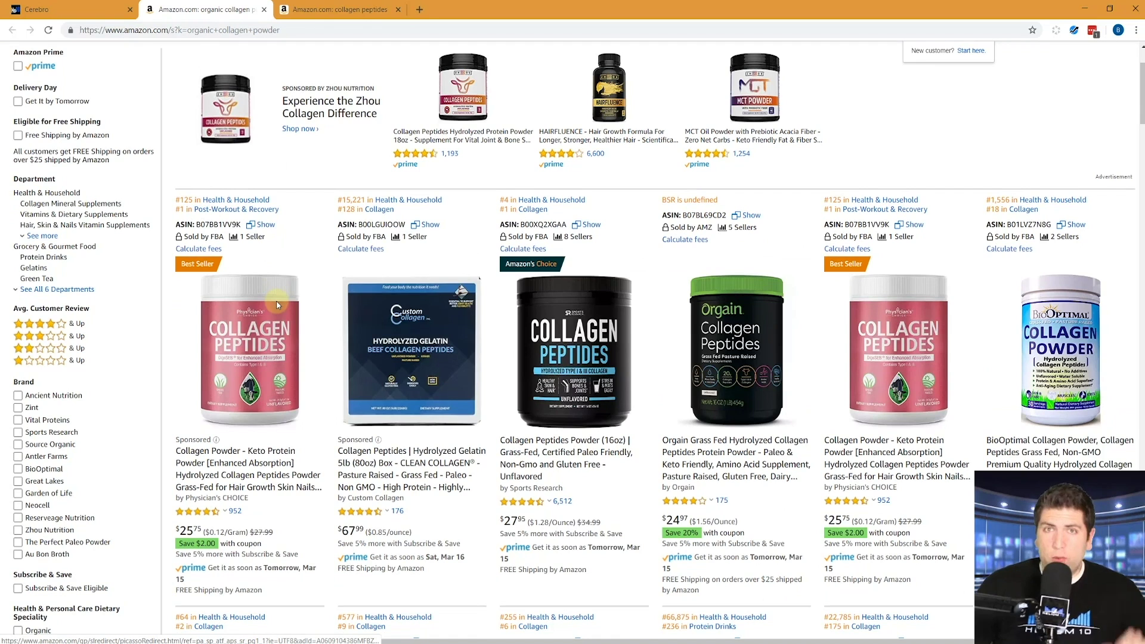
scroll(278, 305, "down", 1)
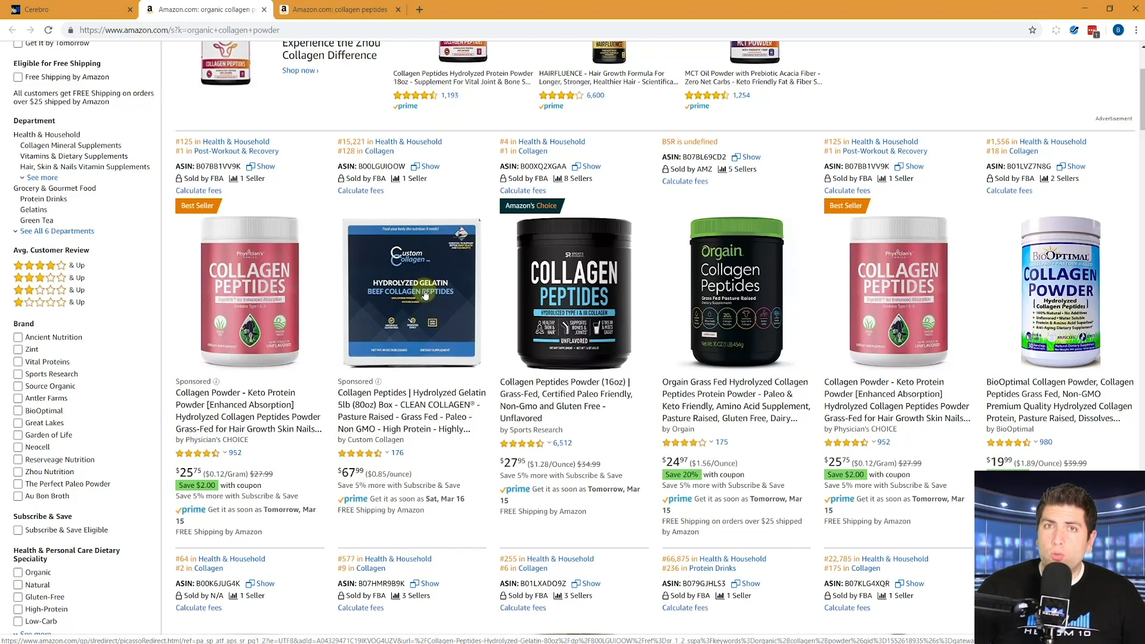
left_click_drag(339, 380, 375, 379)
Step: Look further down the Amazon results for more sponsored listings and highlight the Sponsored label on the Pure Prescriptions collagen product
scroll(375, 379, "down", 7)
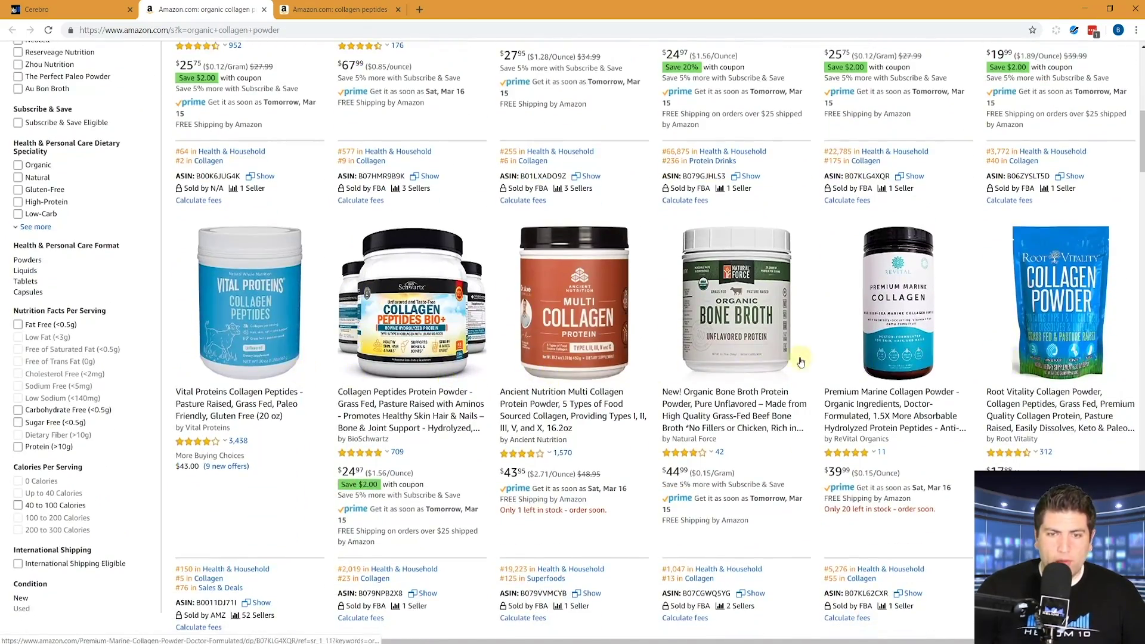
scroll(650, 380, "down", 6)
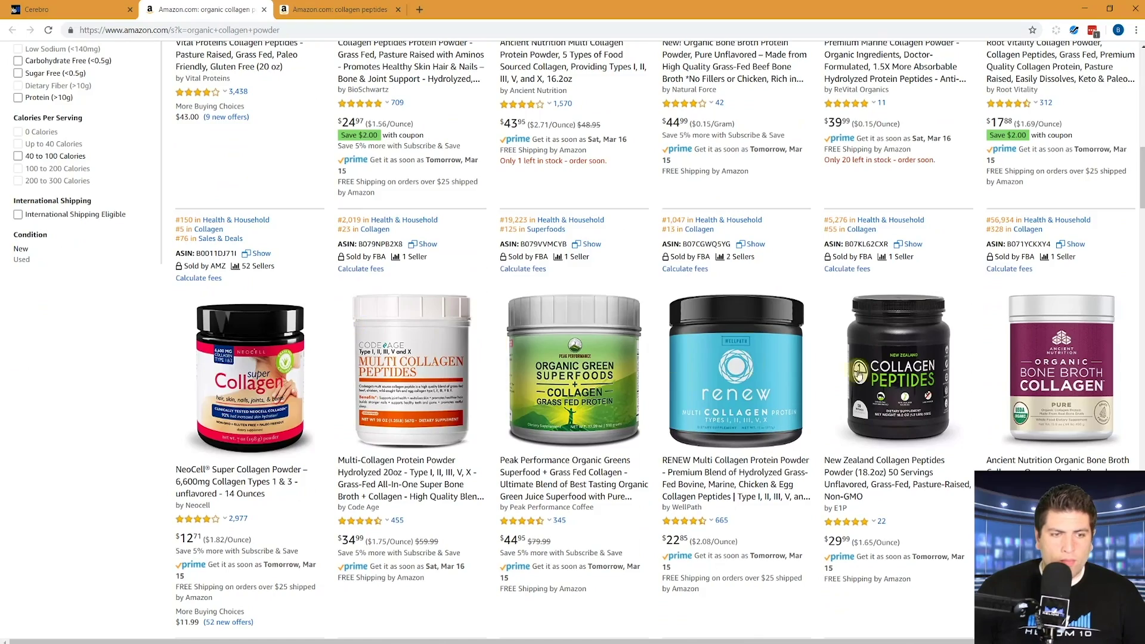
scroll(1017, 369, "down", 8)
scroll(921, 358, "down", 1)
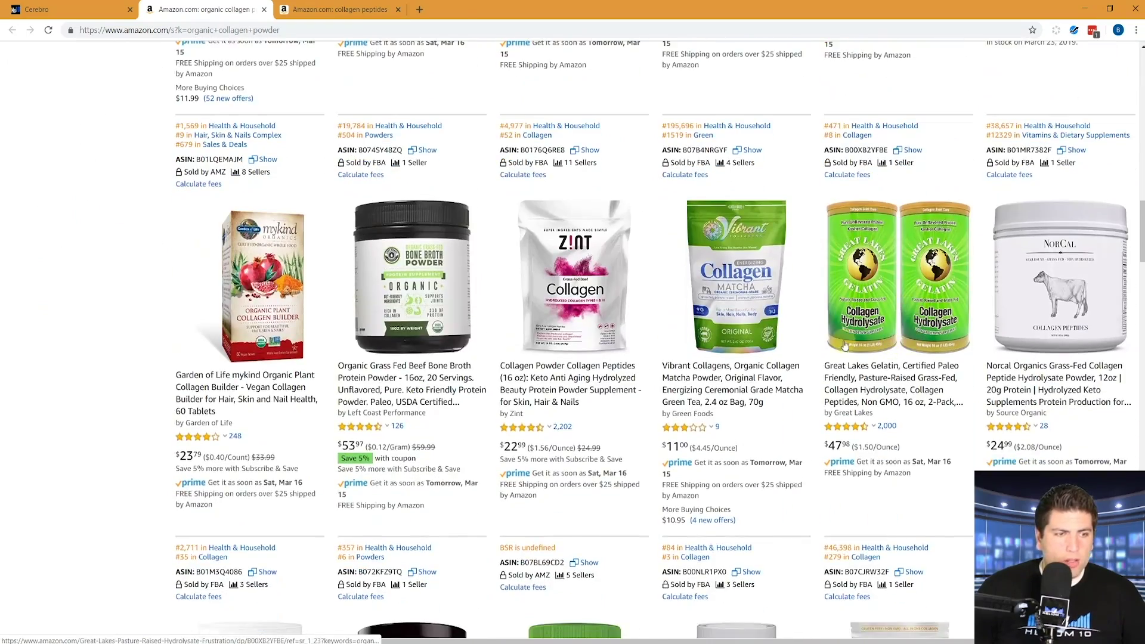
scroll(564, 324, "down", 8)
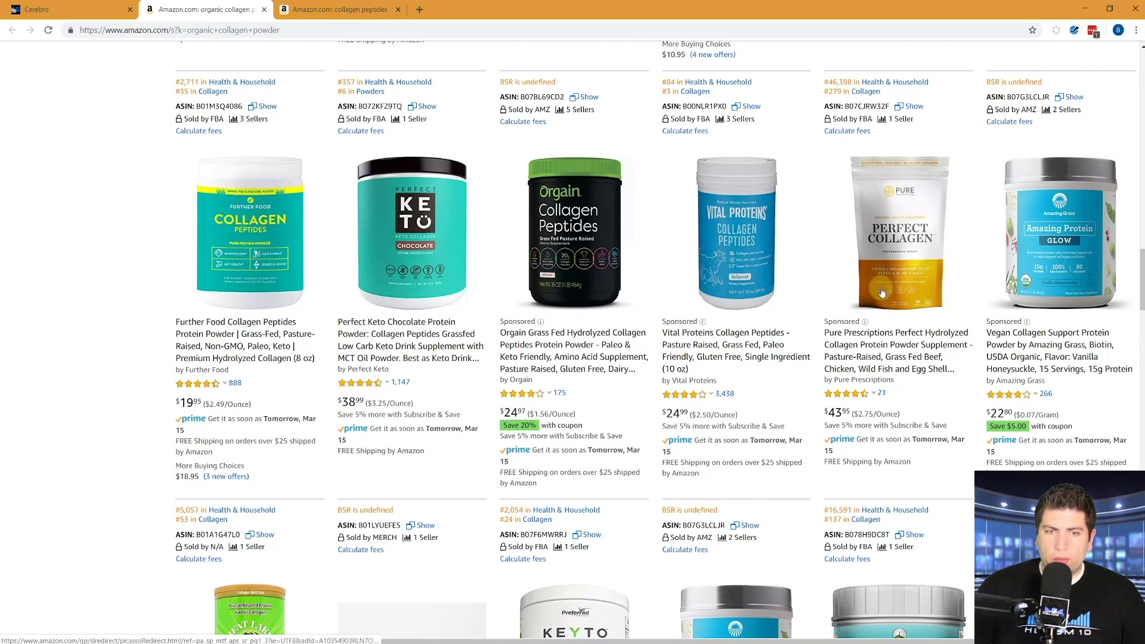
double_click(842, 321)
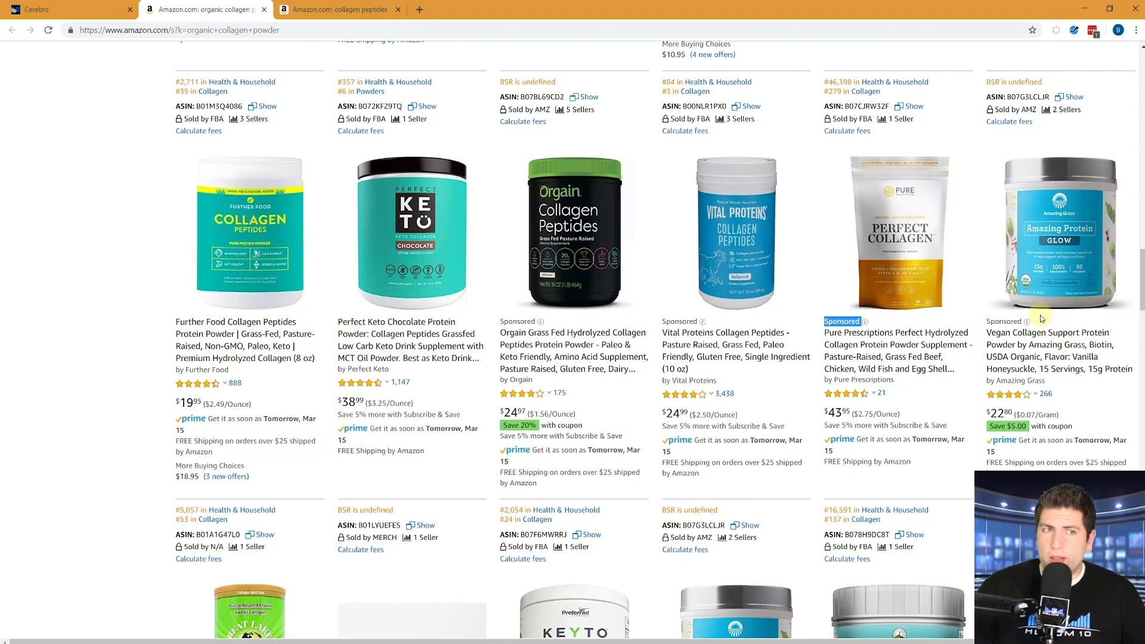
Step: Compare the Competing Products value of "organic collagen powder" in Cerebro with the result count on its Amazon search page
key("ctrl+1")
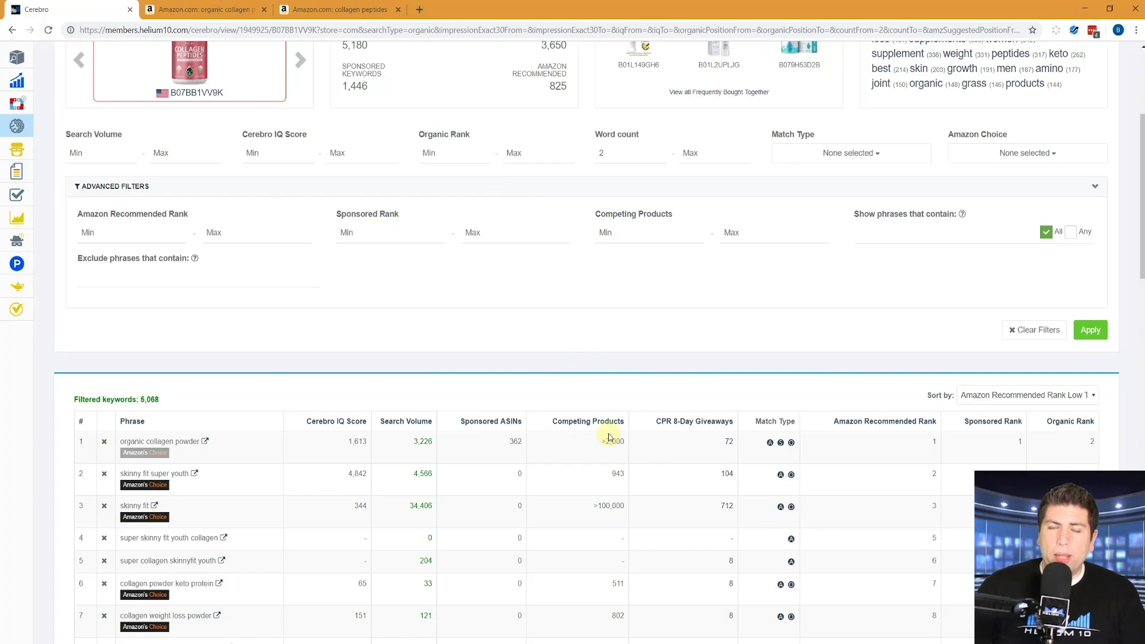
left_click(203, 10)
scroll(352, 239, "up", 10)
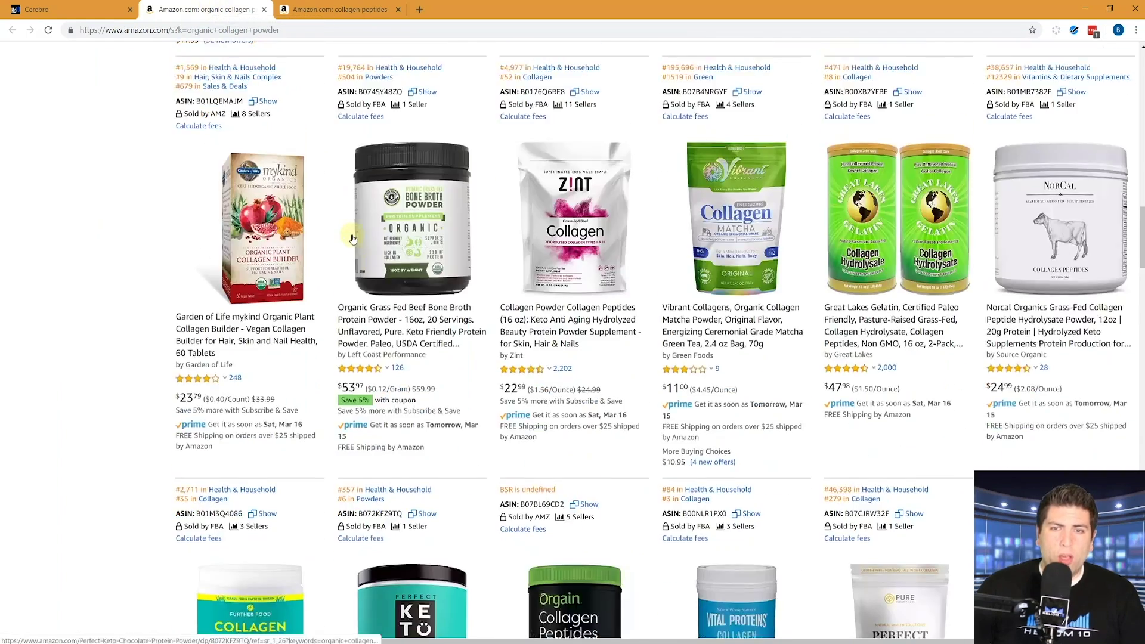
scroll(352, 238, "up", 10)
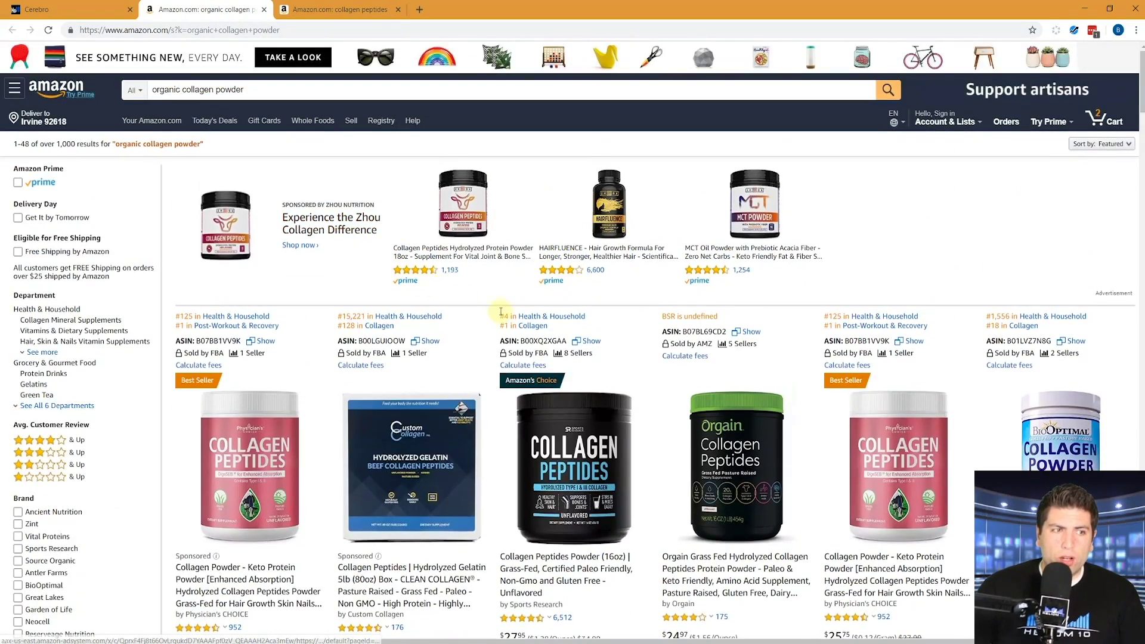
scroll(262, 189, "down", 1)
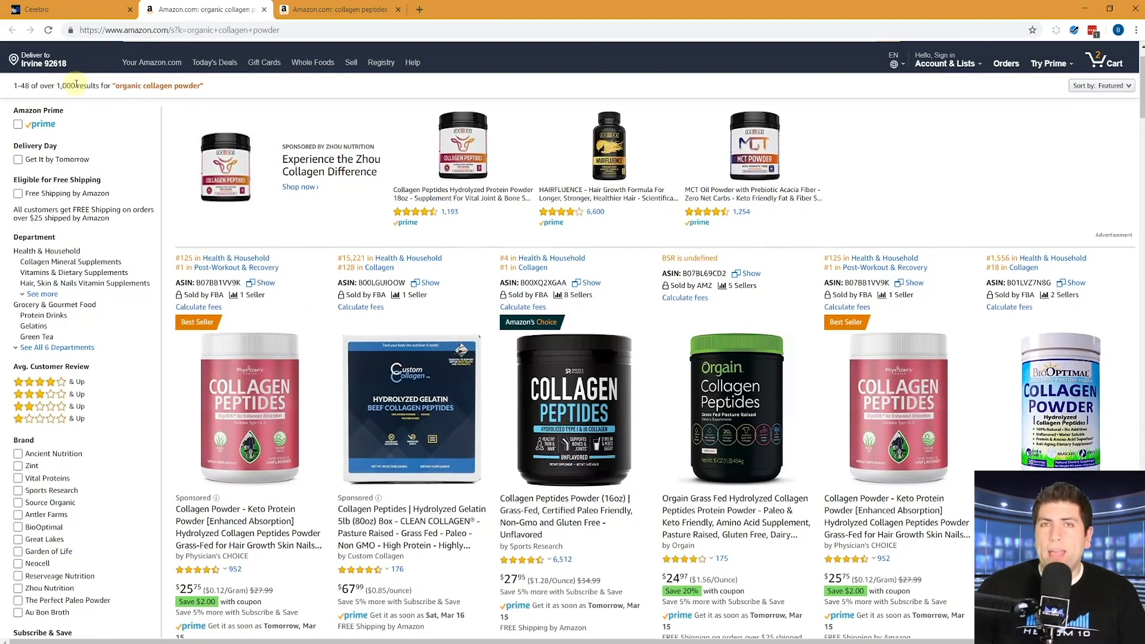
Step: Return to Cerebro and check the Competing Products values of "collagen powder for hair" and "collagen with vitamin c powder"
left_click(66, 9)
scroll(578, 345, "down", 10)
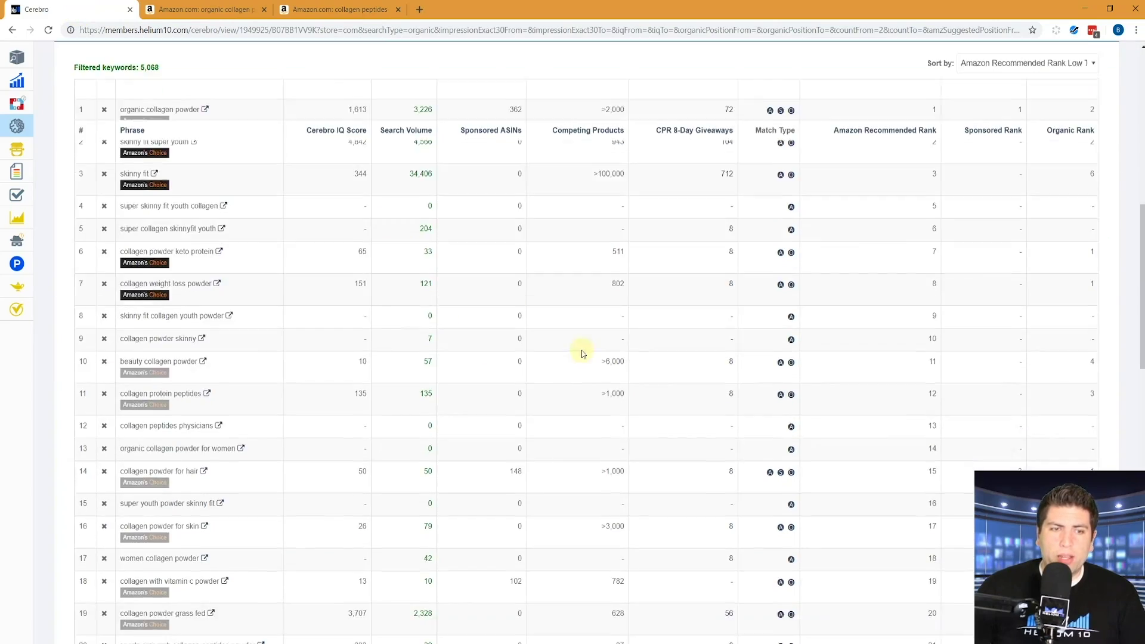
left_click_drag(599, 107, 624, 112)
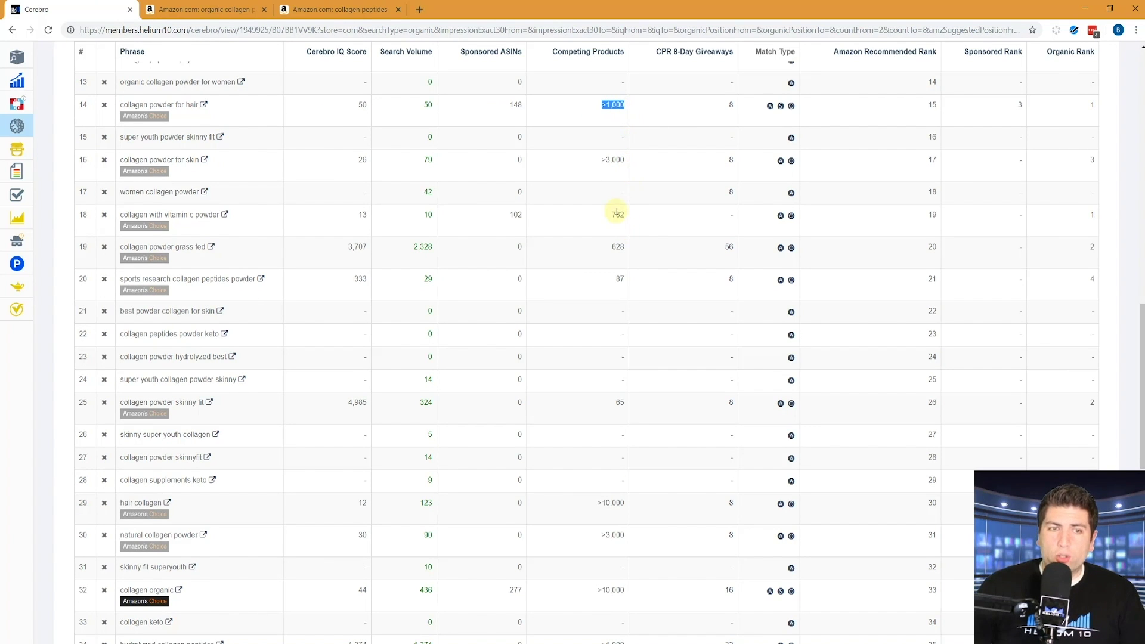
mouse_move(616, 212)
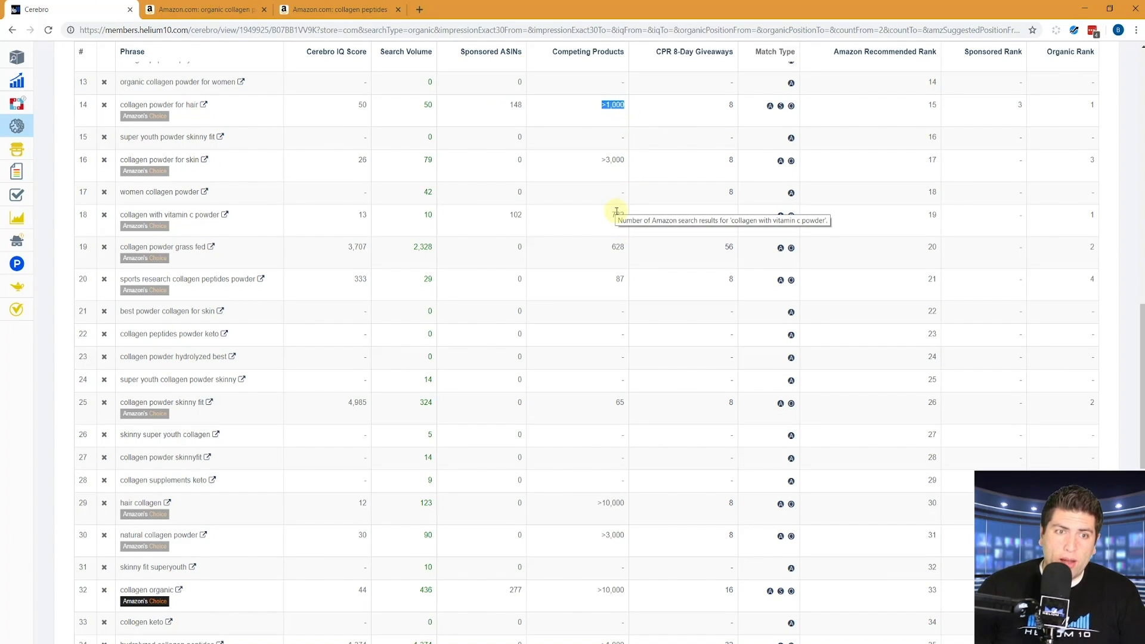
Step: Review the Competing Products filter and the filters for showing or excluding phrases in the Advanced Filters
scroll(618, 407, "up", 9)
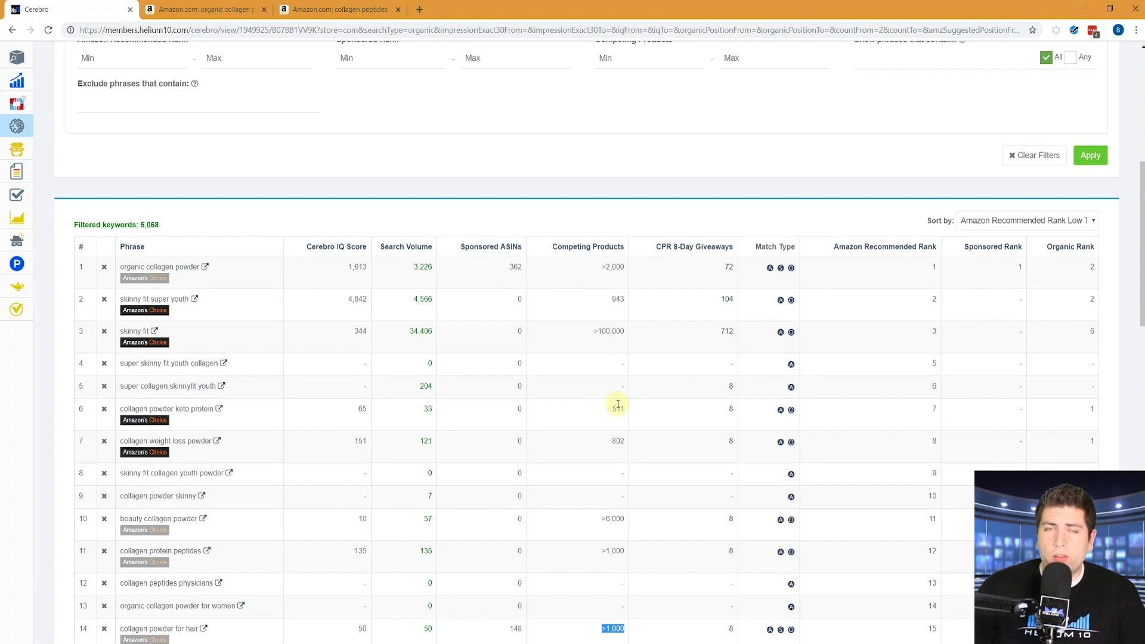
scroll(618, 406, "down", 1)
scroll(618, 406, "up", 4)
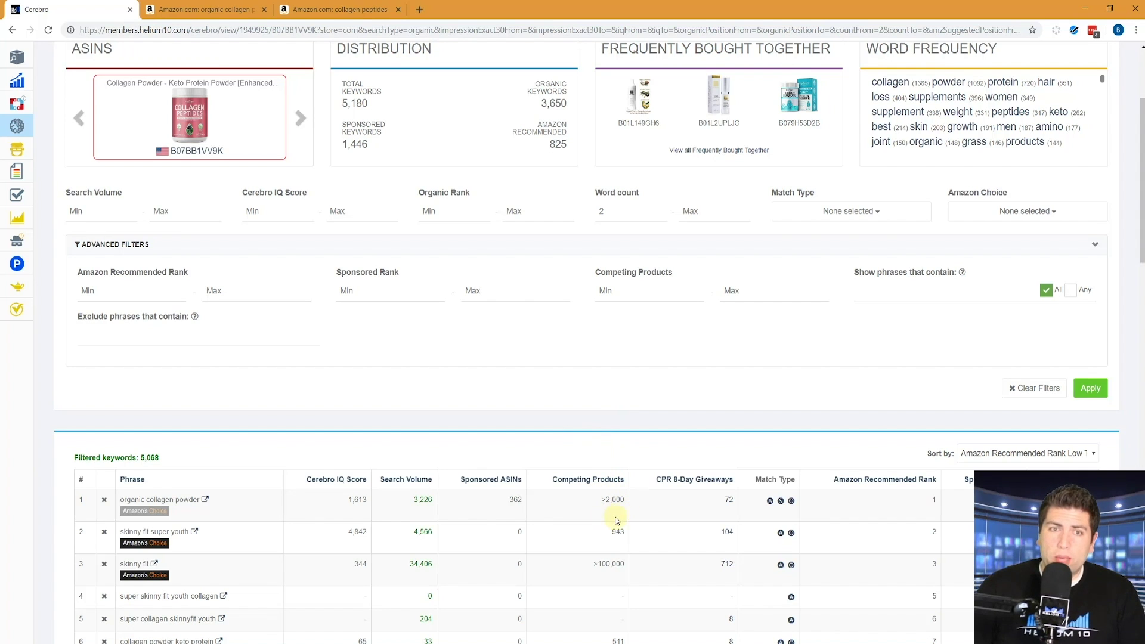
mouse_move(607, 500)
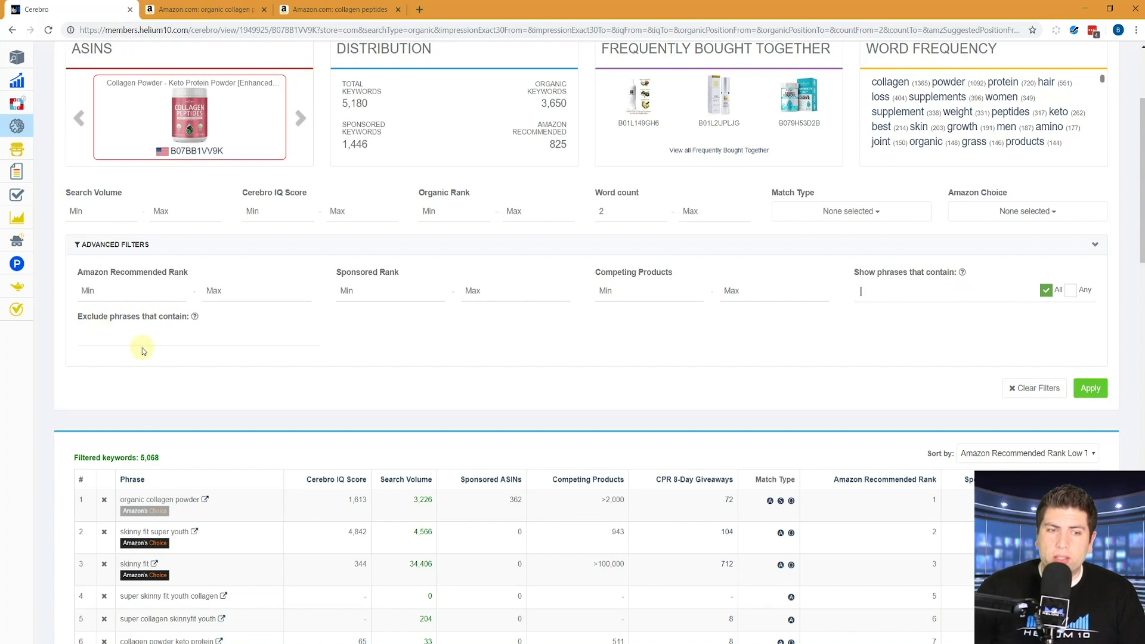
Step: Examine the Sponsored ASINs column in the keyword table
scroll(145, 350, "down", 2)
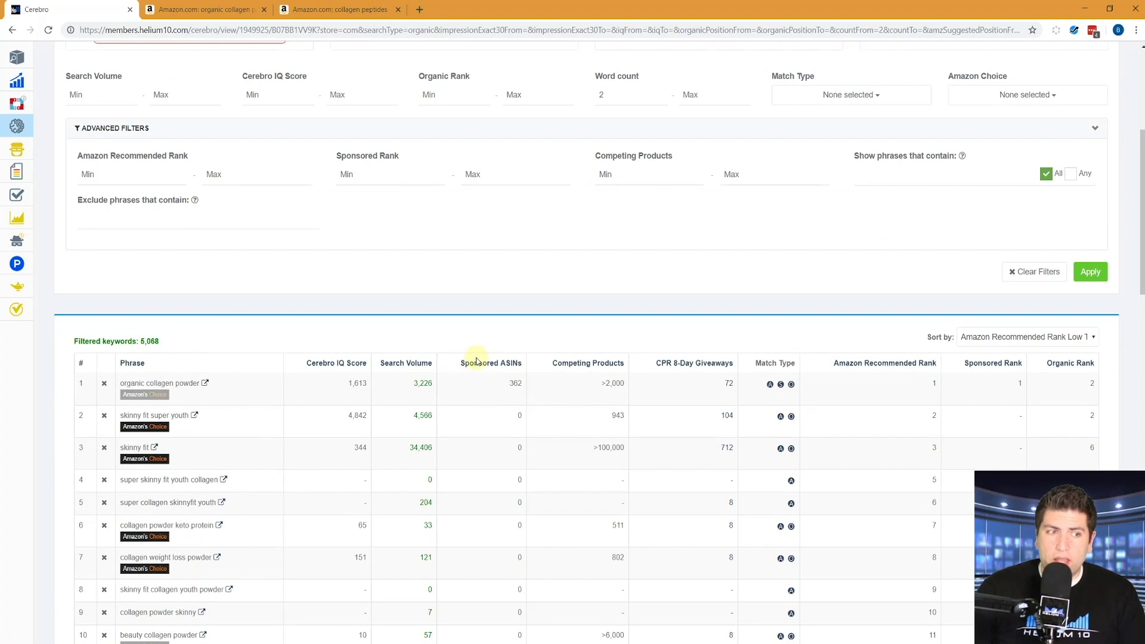
scroll(382, 343, "down", 1)
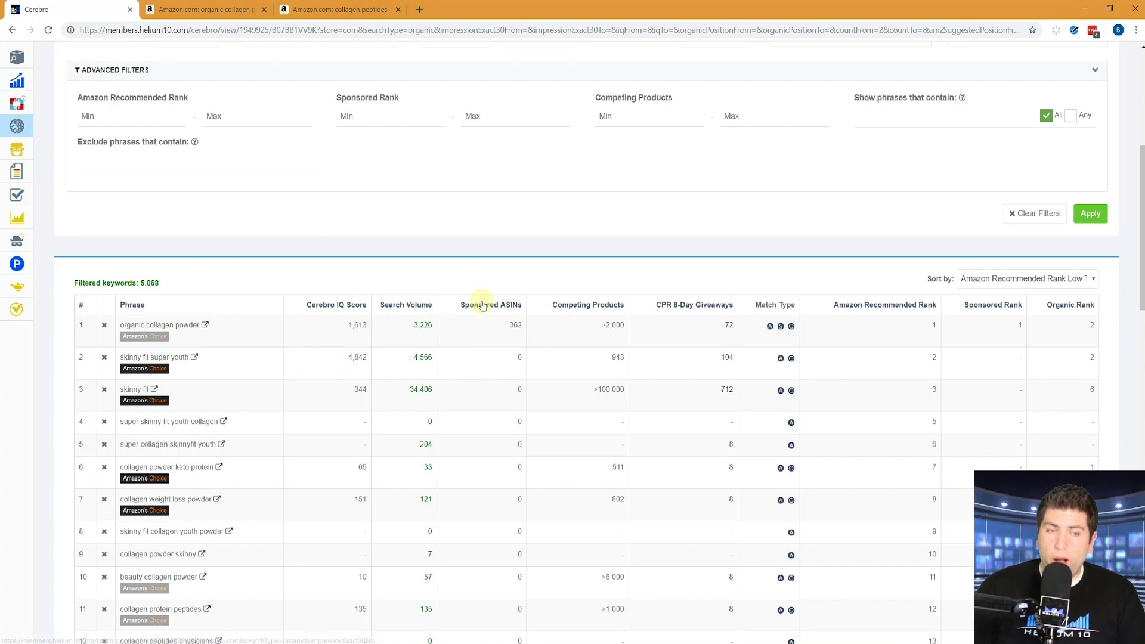
mouse_move(483, 306)
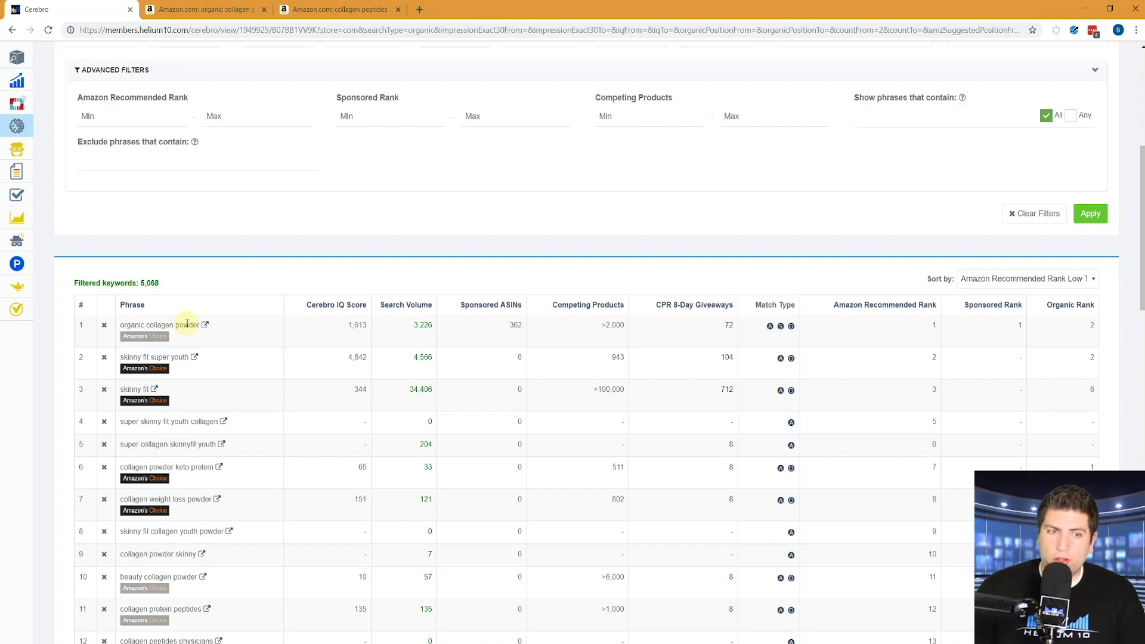
Step: Review the CPR 8-Day Giveaways column for "organic collagen powder" and view the sorting options of the keyword table
mouse_move(681, 310)
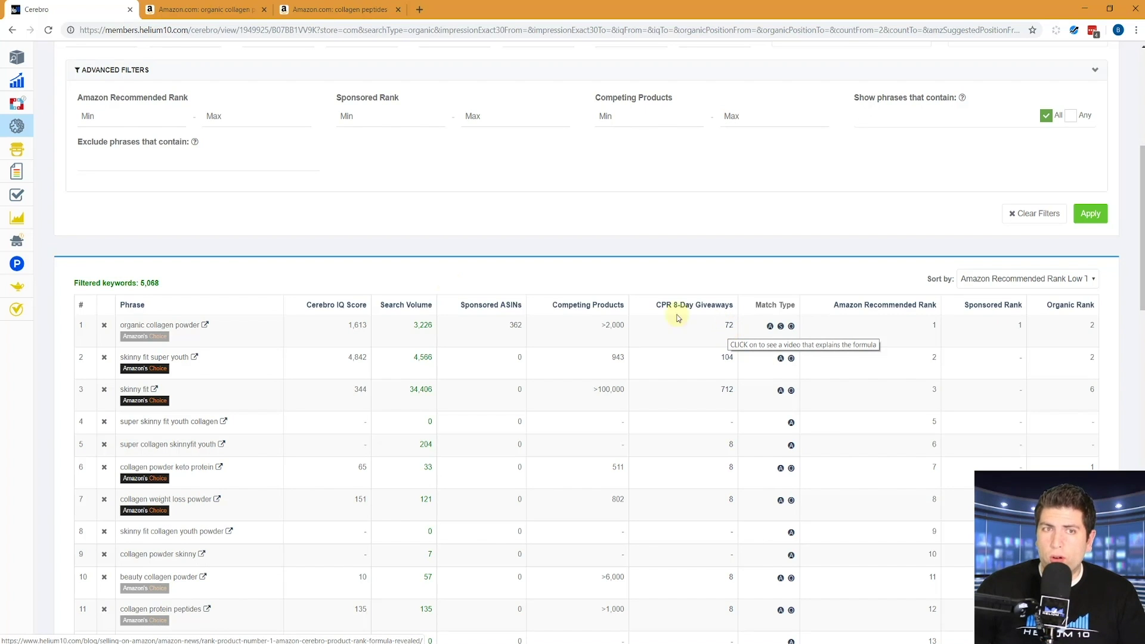
left_click_drag(120, 325, 190, 327)
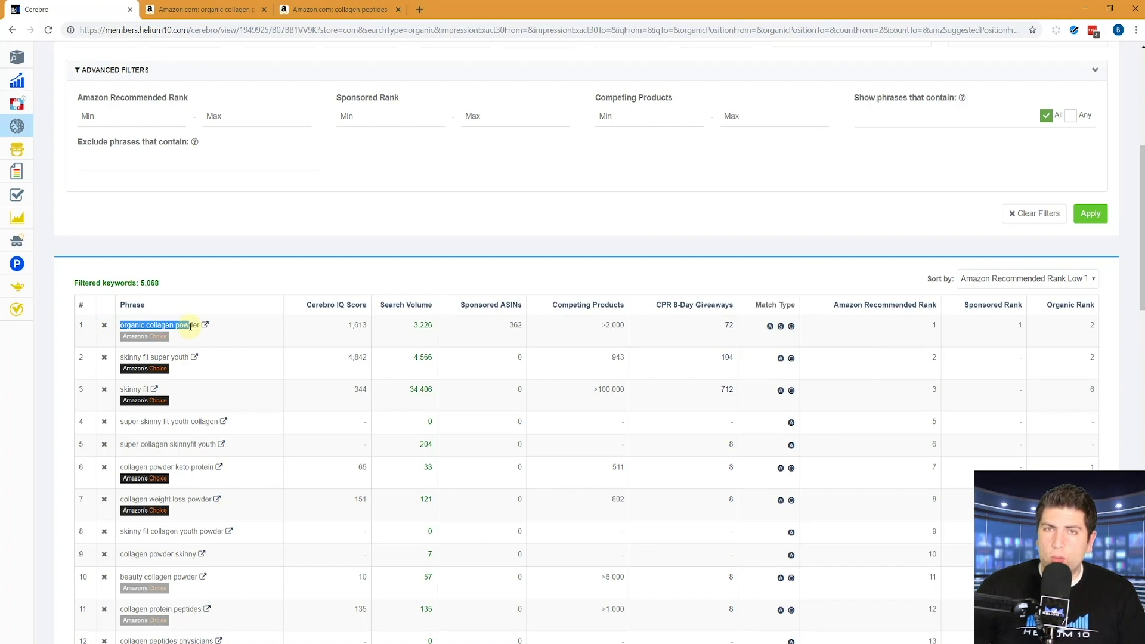
double_click(190, 326)
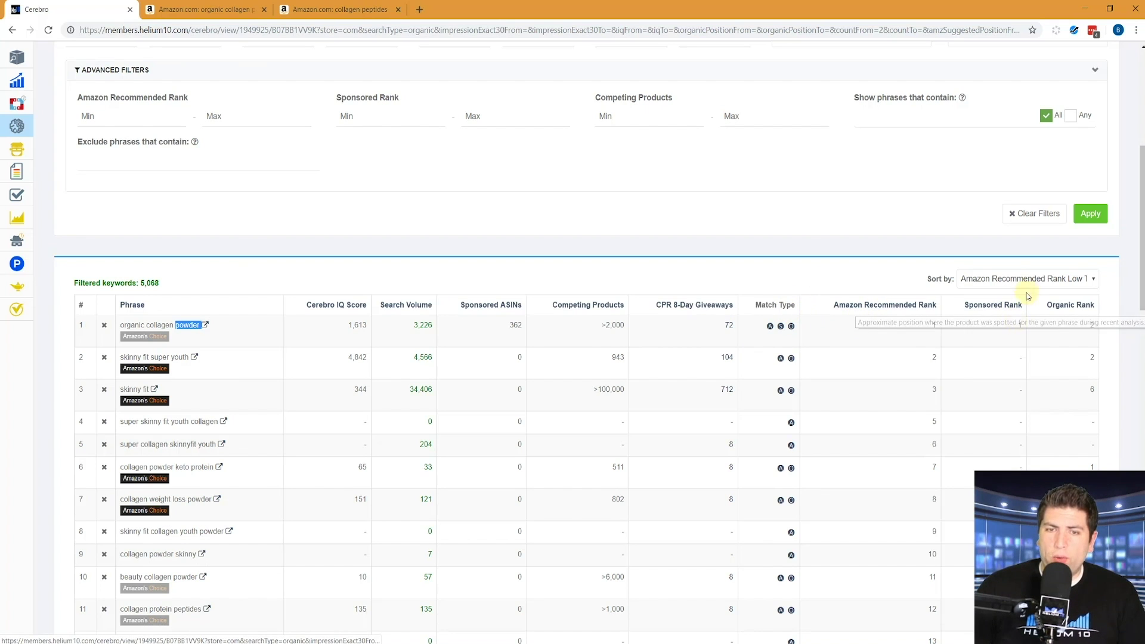
left_click(1051, 279)
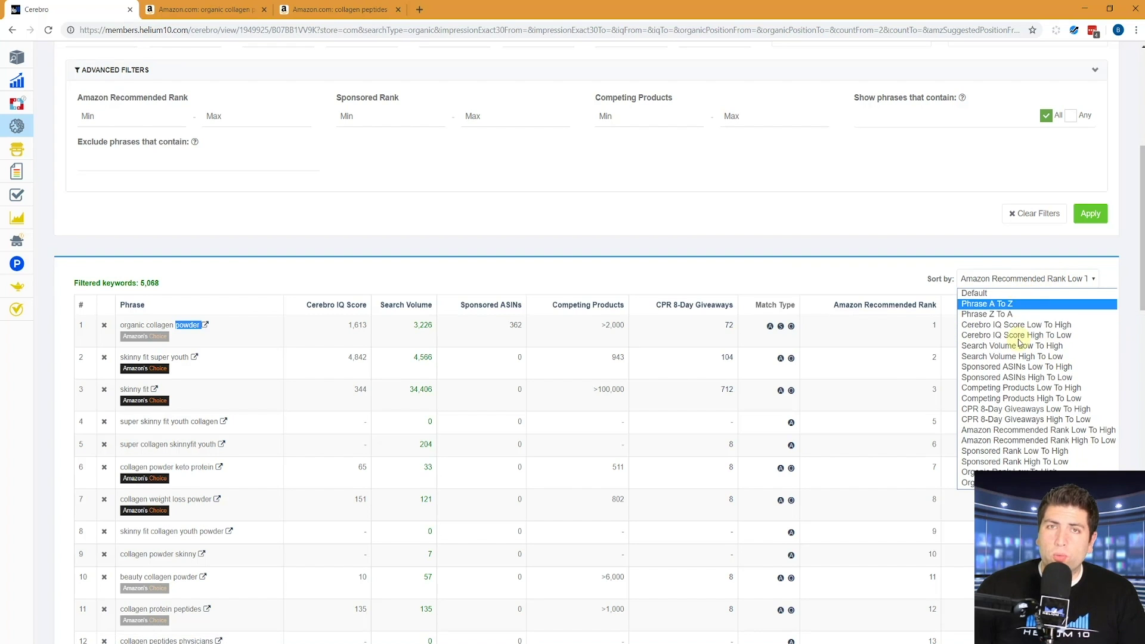
left_click(790, 260)
Step: Filter the keywords to an Organic Rank from 1 to 20 and a minimum Search Volume of 1000
scroll(722, 224, "up", 5)
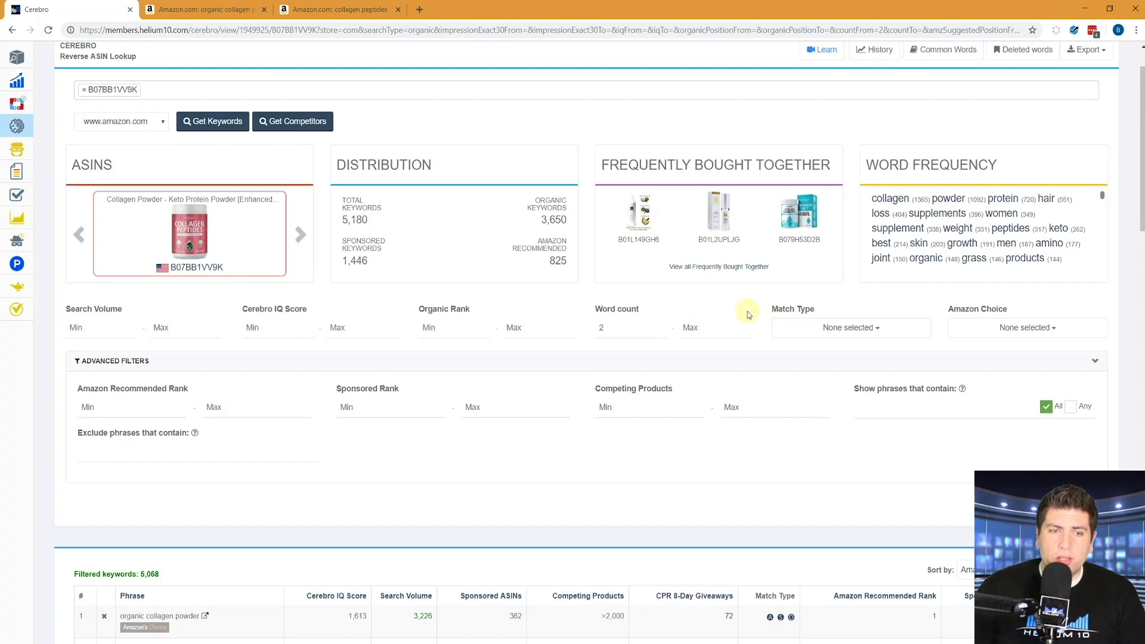
left_click(442, 321)
type("1")
left_click(550, 326)
type("20")
left_click(83, 327)
type("1000")
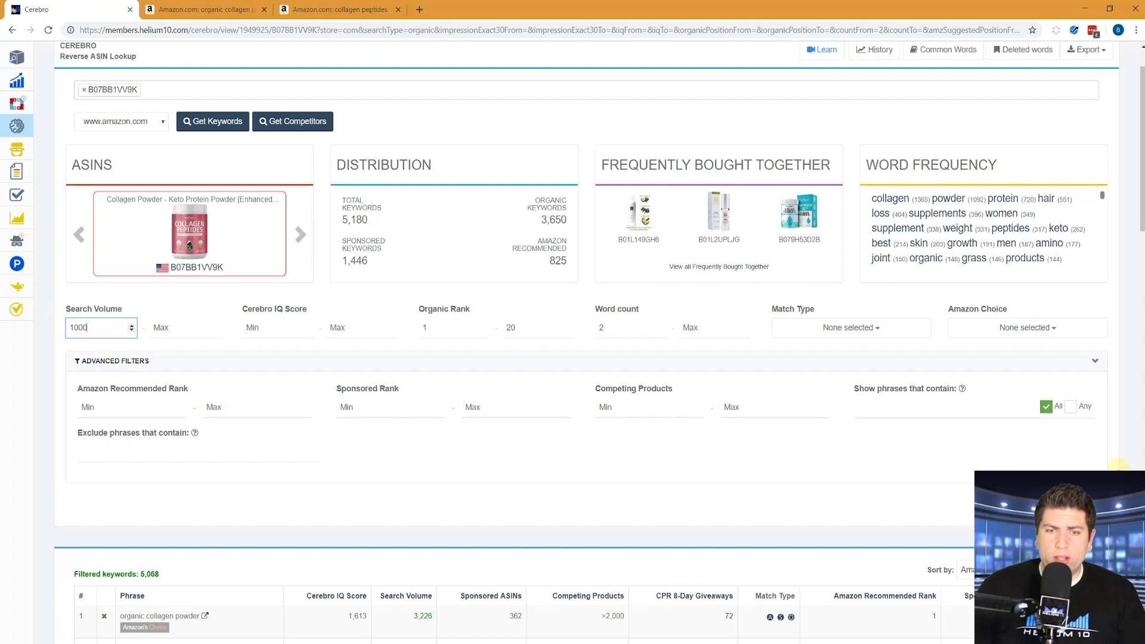
left_click(955, 444)
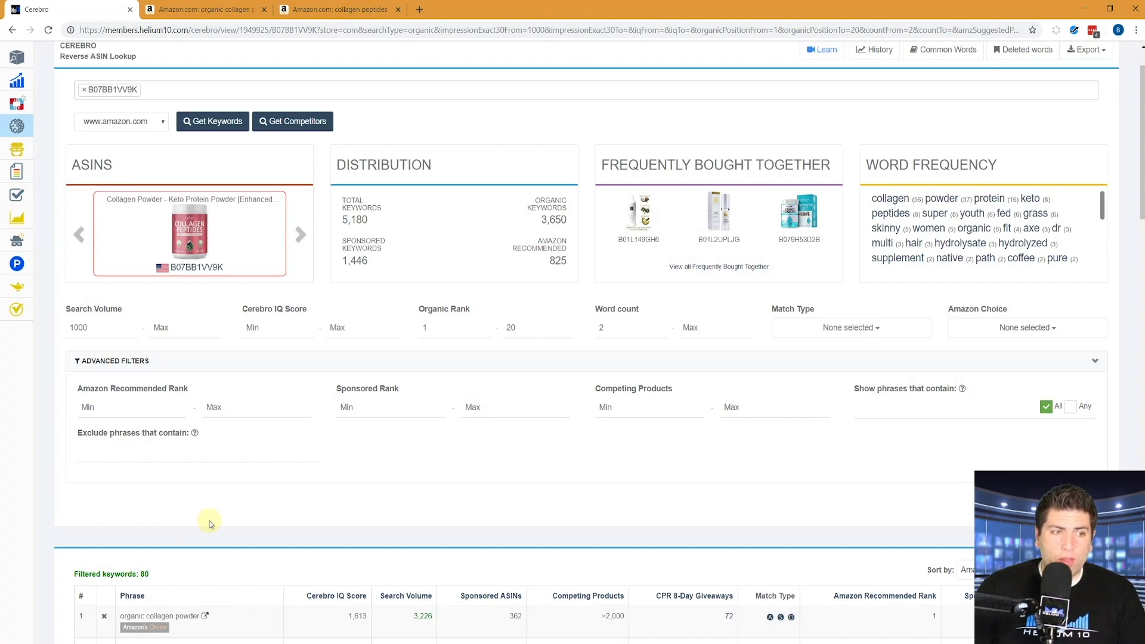
Step: Look through the filtered keyword list and highlight the Spanish phrase "colageno en polvo"
scroll(171, 565, "down", 4)
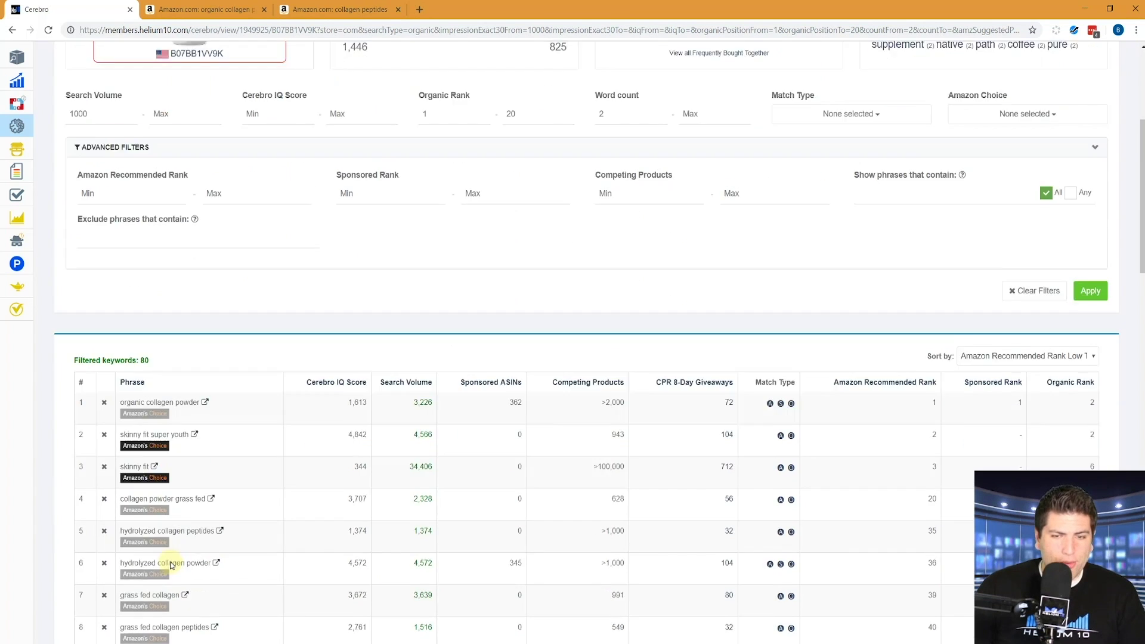
scroll(170, 555, "up", 5)
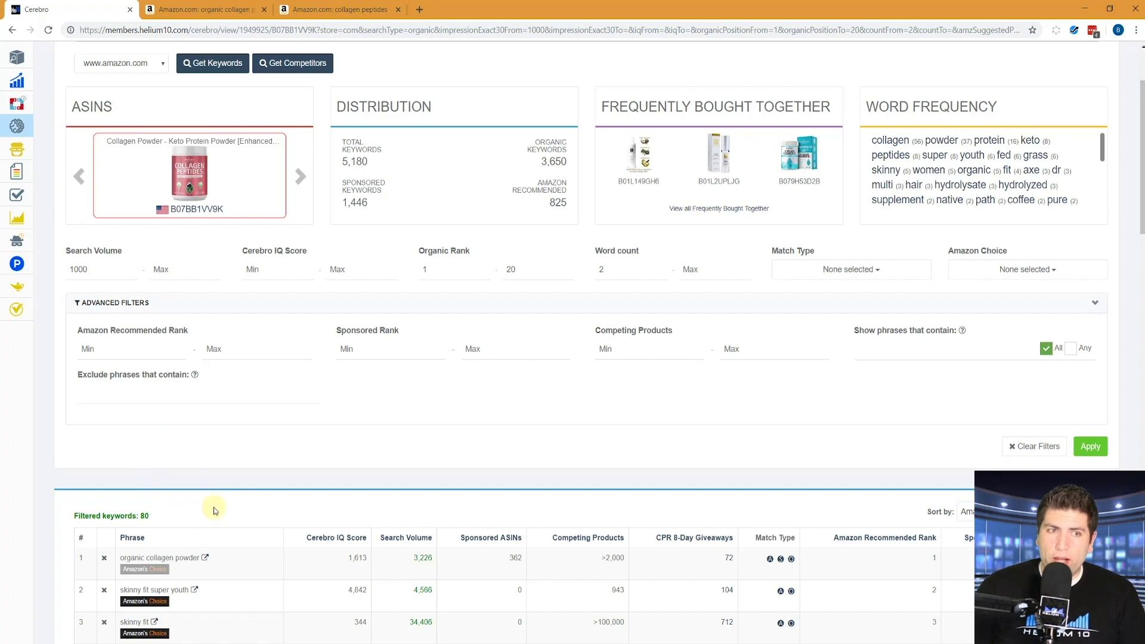
scroll(150, 523, "down", 1)
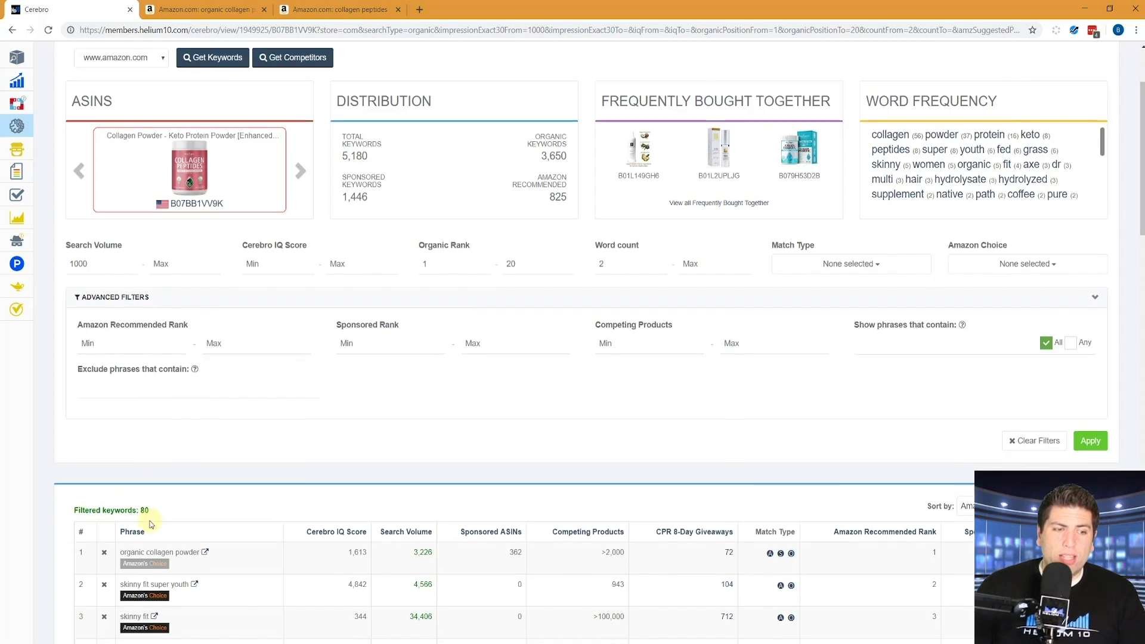
scroll(151, 516, "down", 5)
scroll(486, 396, "down", 5)
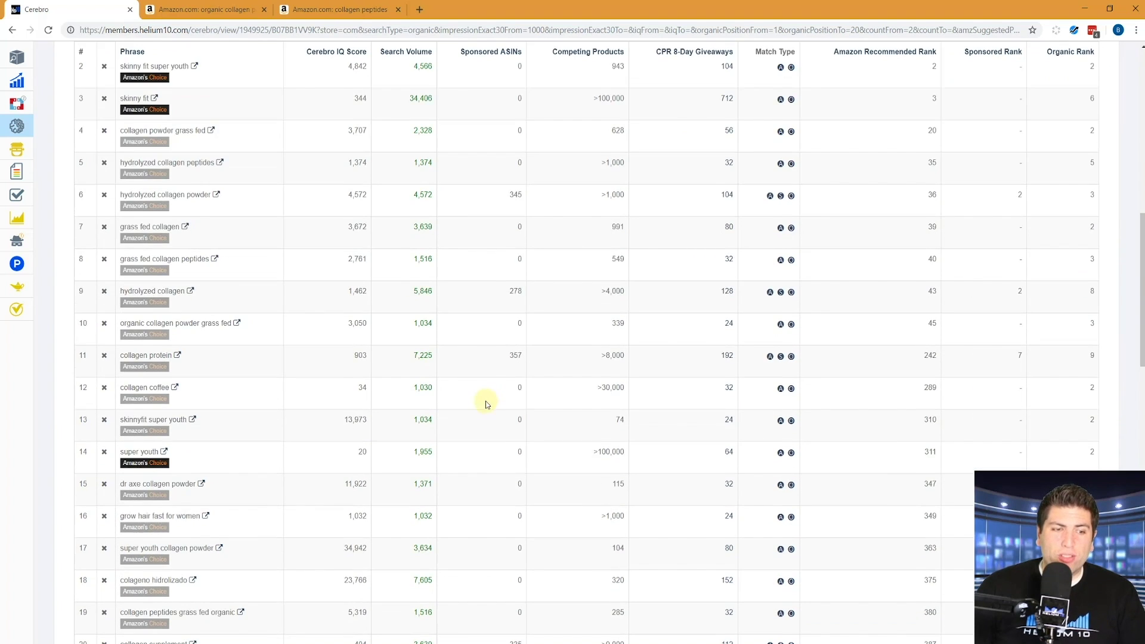
scroll(485, 401, "down", 4)
scroll(482, 401, "up", 3)
scroll(482, 402, "down", 3)
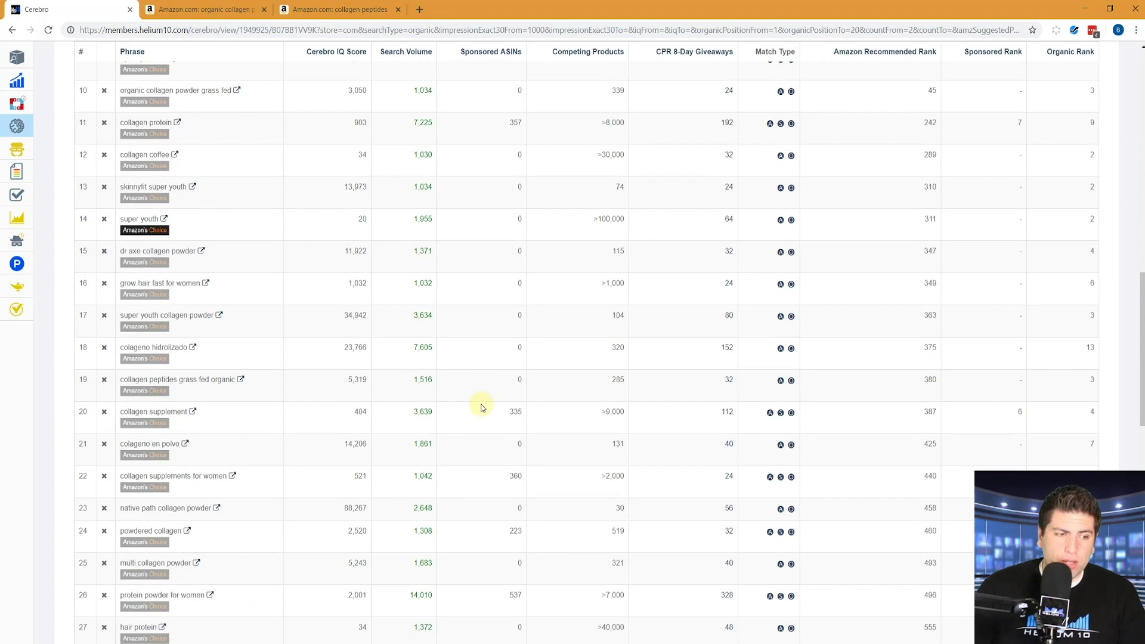
left_click_drag(121, 444, 183, 441)
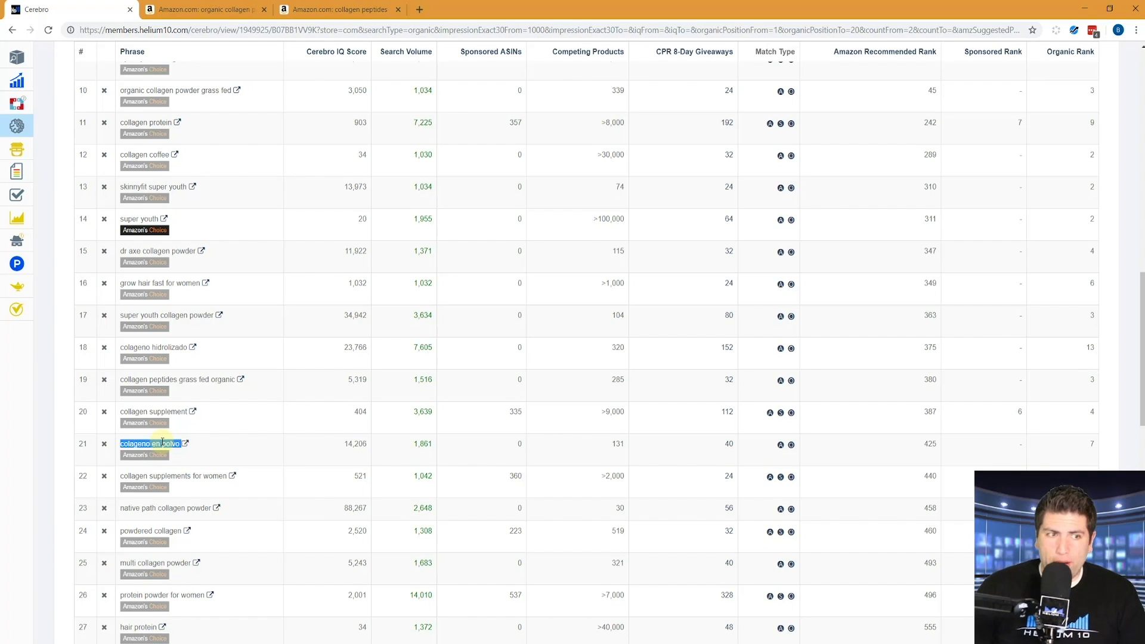
Step: Open the saved Multi-Search for the kitchen cutting board set, ASIN B01AZ3XD1Y, from the search history
scroll(162, 442, "down", 4)
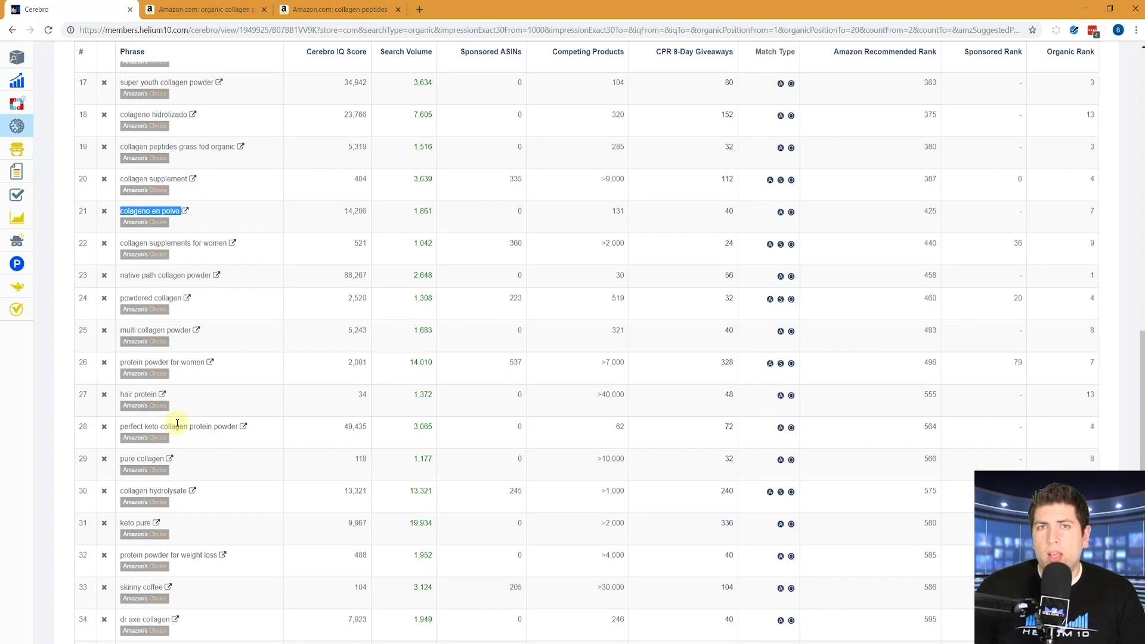
scroll(177, 423, "up", 12)
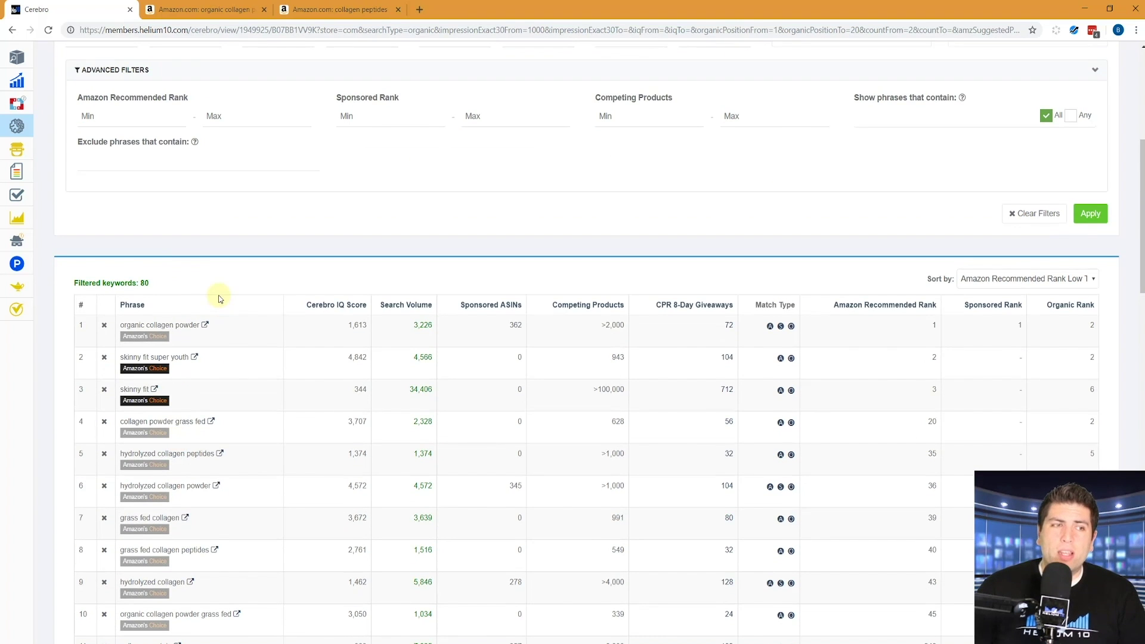
scroll(213, 299, "up", 5)
scroll(395, 154, "up", 2)
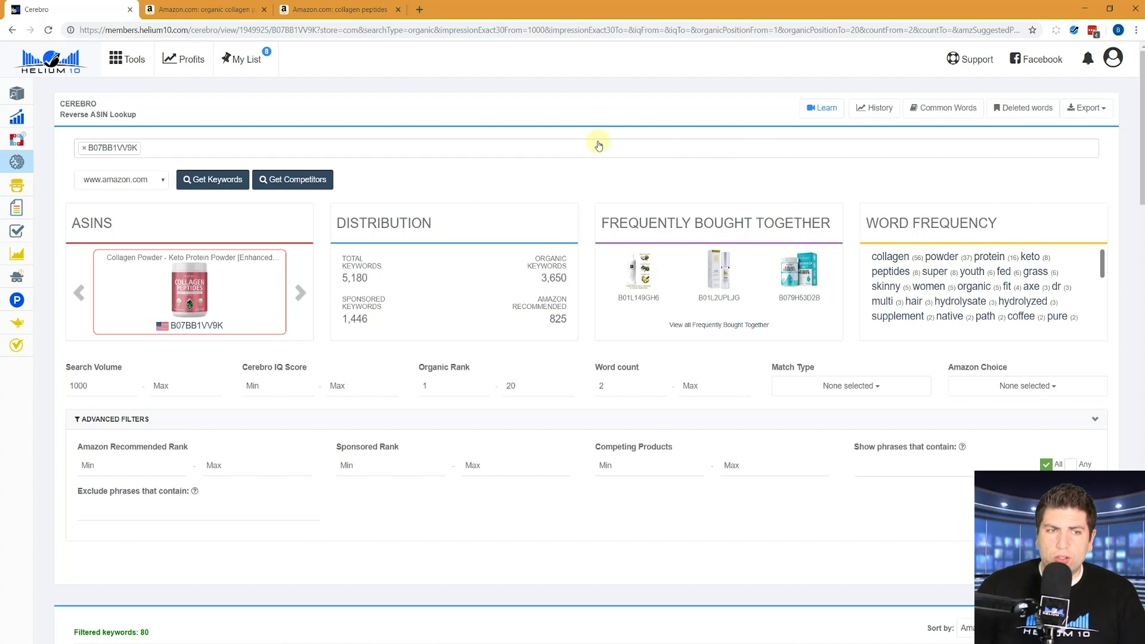
left_click(875, 108)
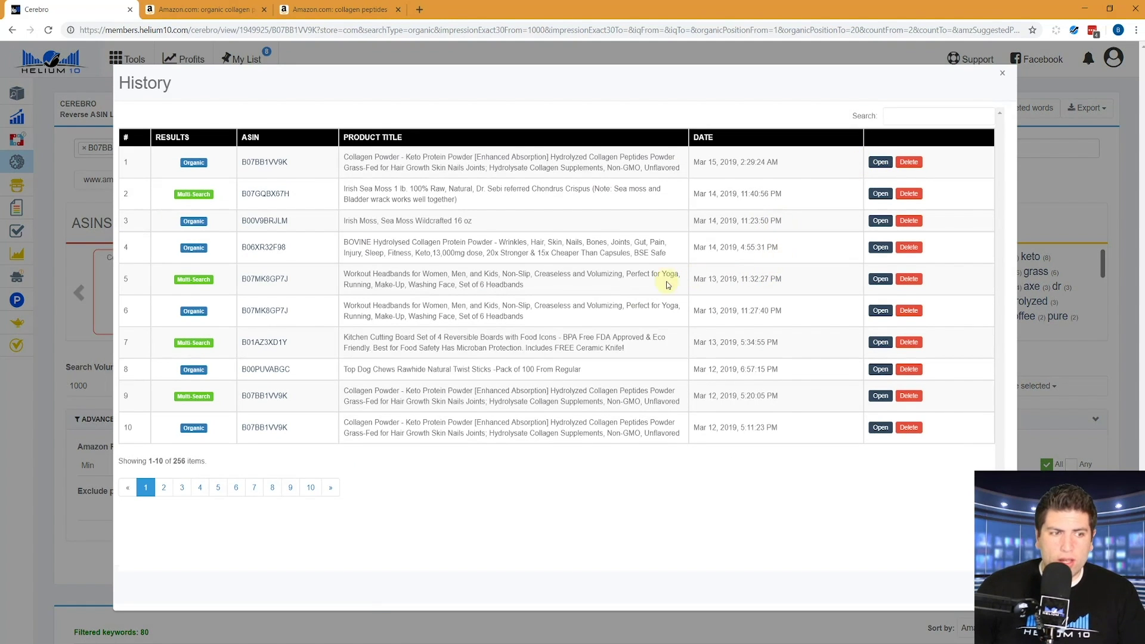
left_click(880, 343)
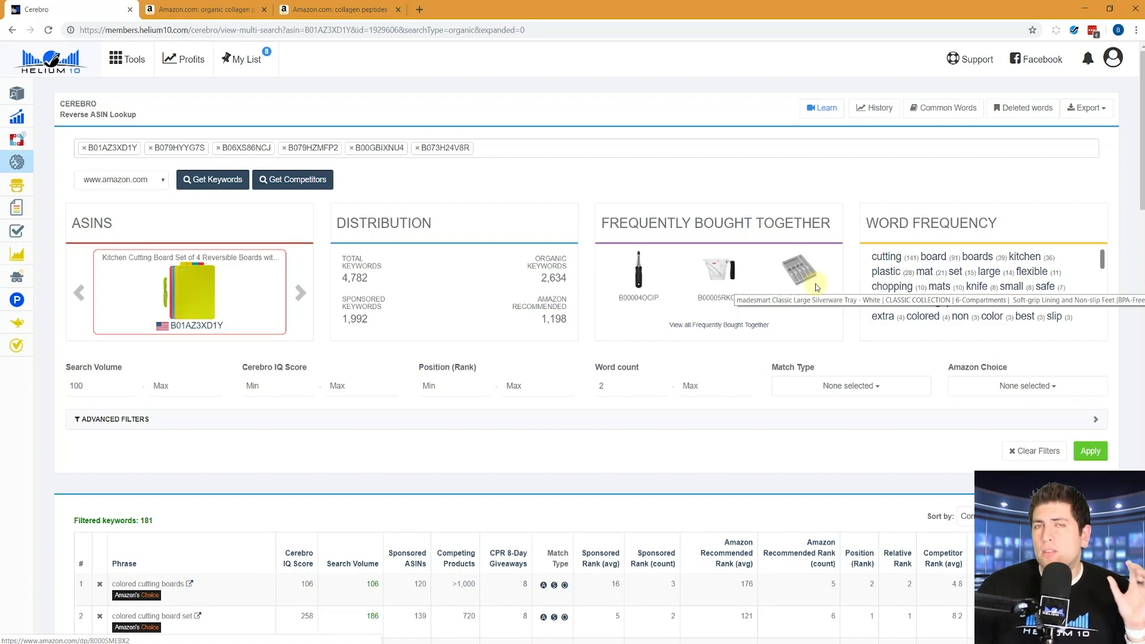
Step: Browse through the compared cutting board products in the ASINs carousel up to B00GBIXNU4
left_click(301, 292)
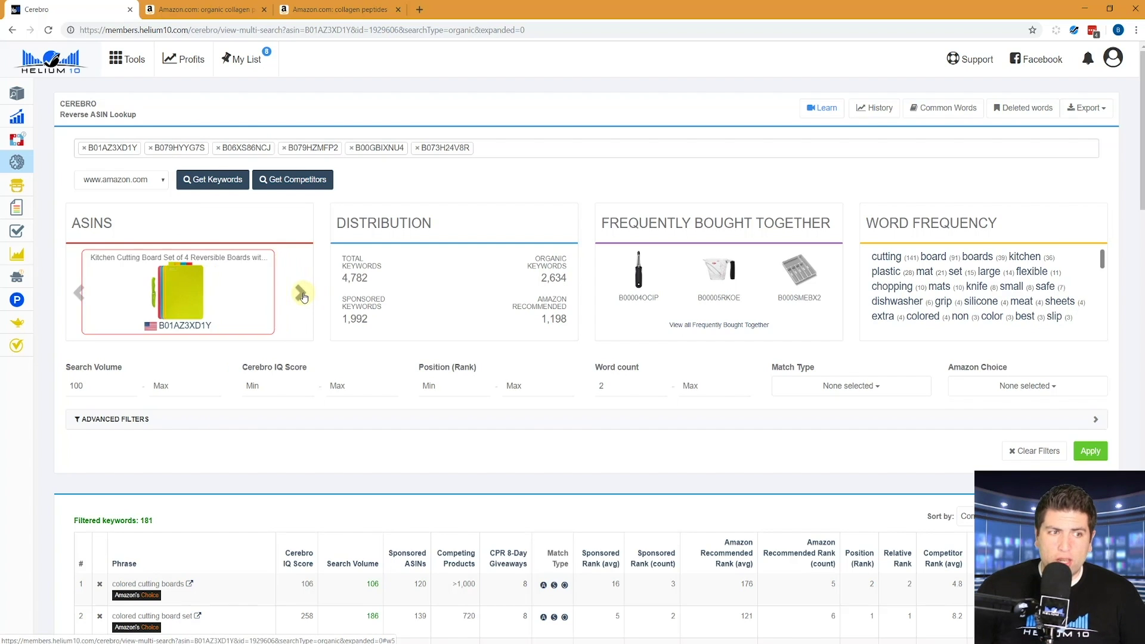
left_click(301, 292)
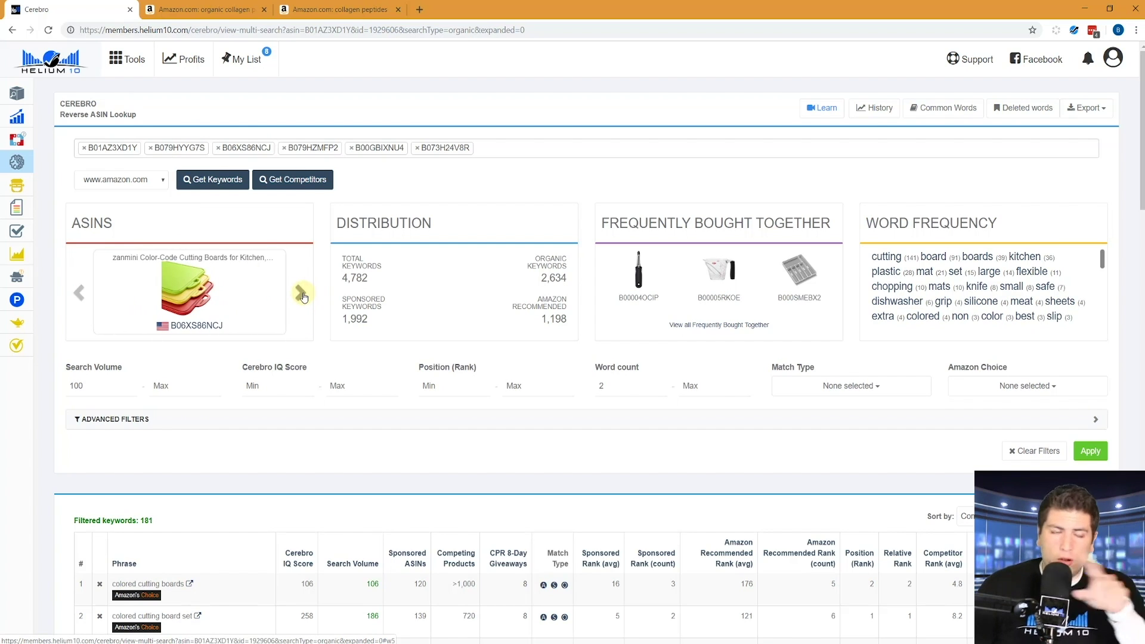
left_click(301, 293)
left_click(302, 293)
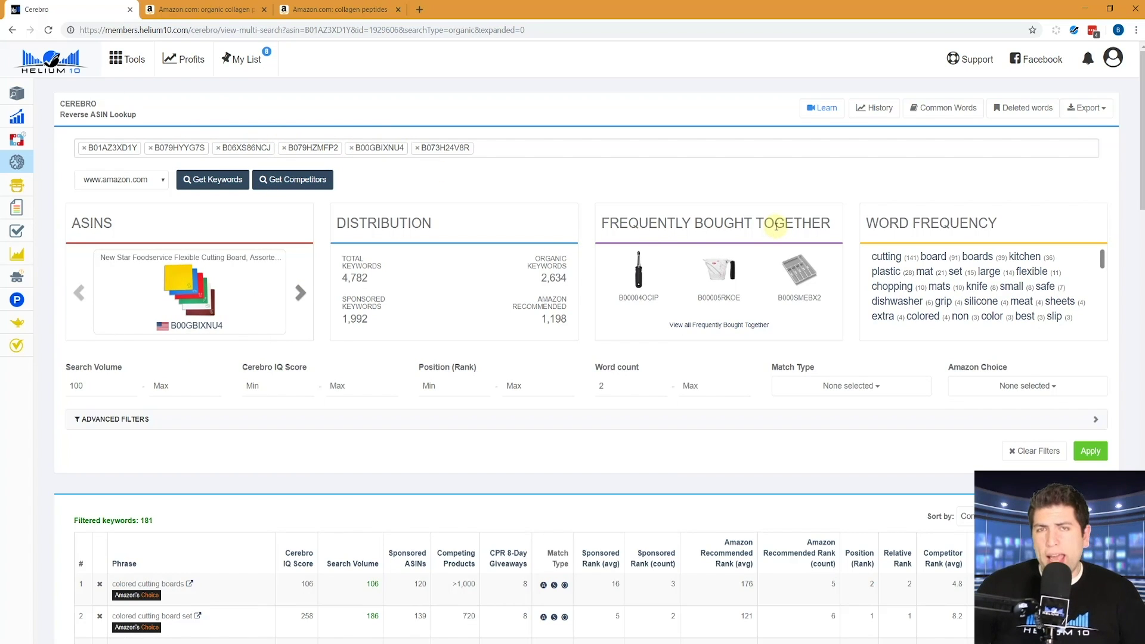
Step: Expand the advanced filters of the multi-ASIN search and review them together with the compared ASINs and keyword table
scroll(716, 239, "down", 3)
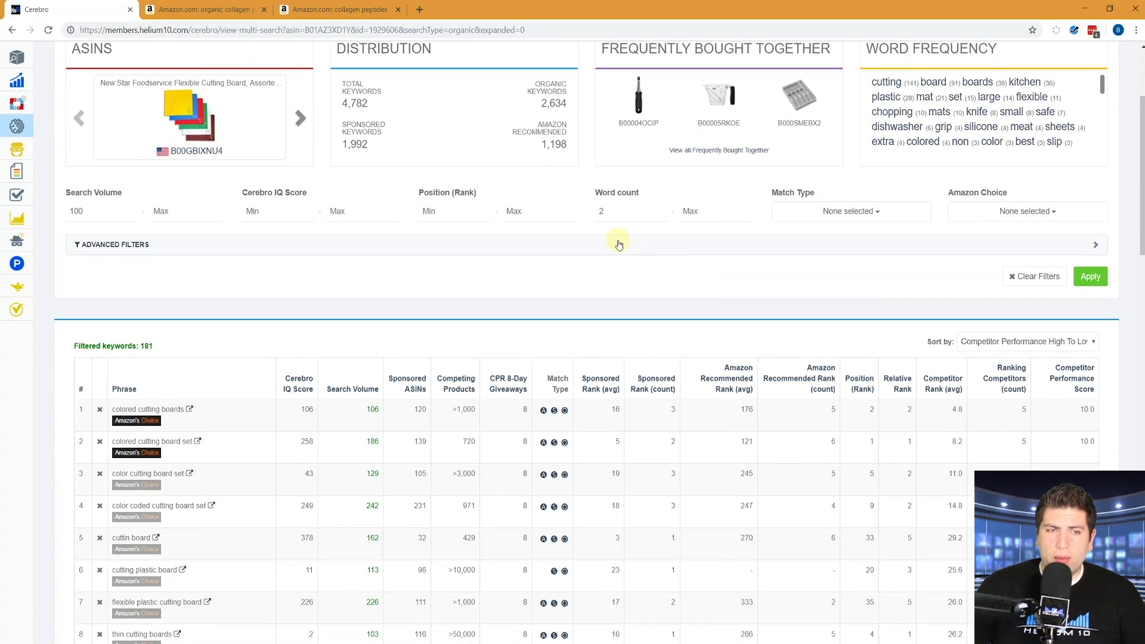
left_click(620, 247)
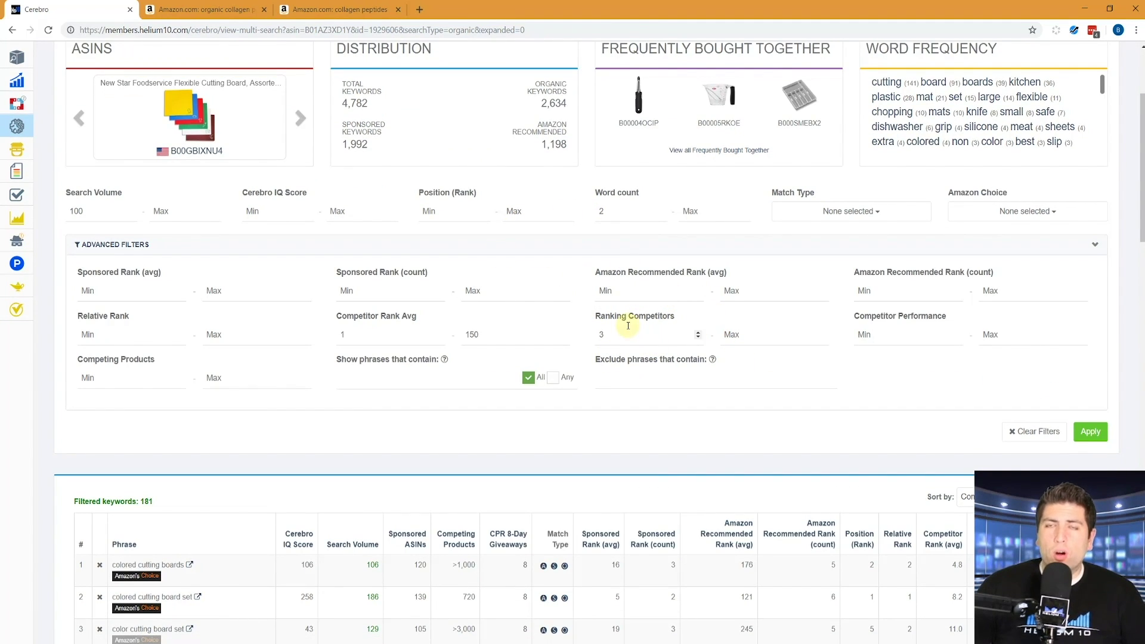
scroll(242, 154, "up", 3)
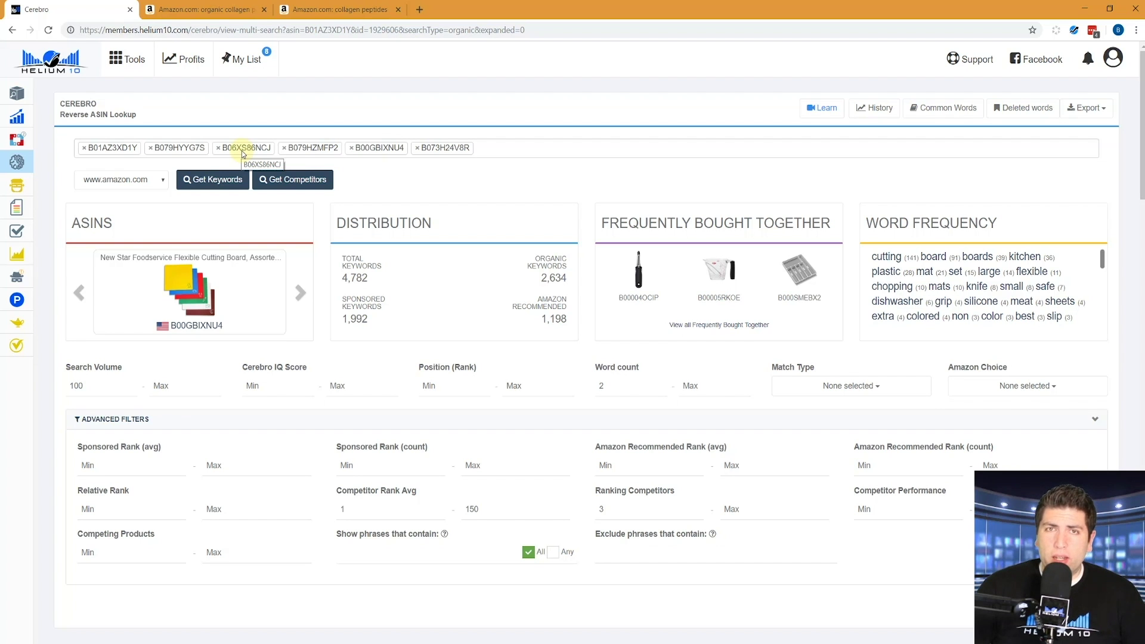
scroll(242, 154, "down", 6)
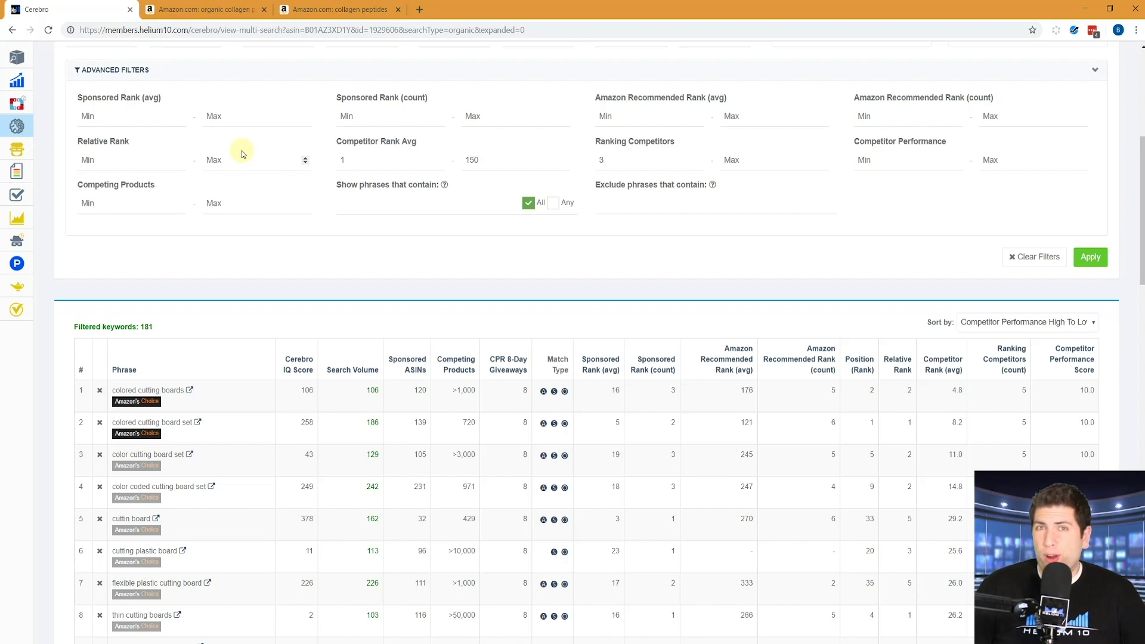
scroll(281, 207, "up", 6)
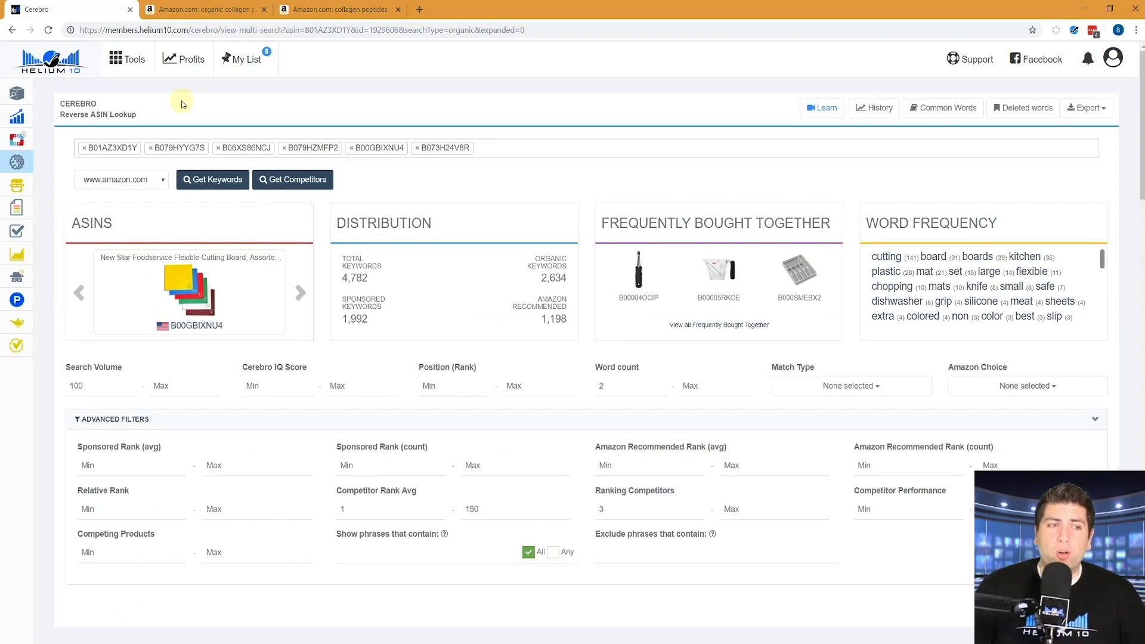